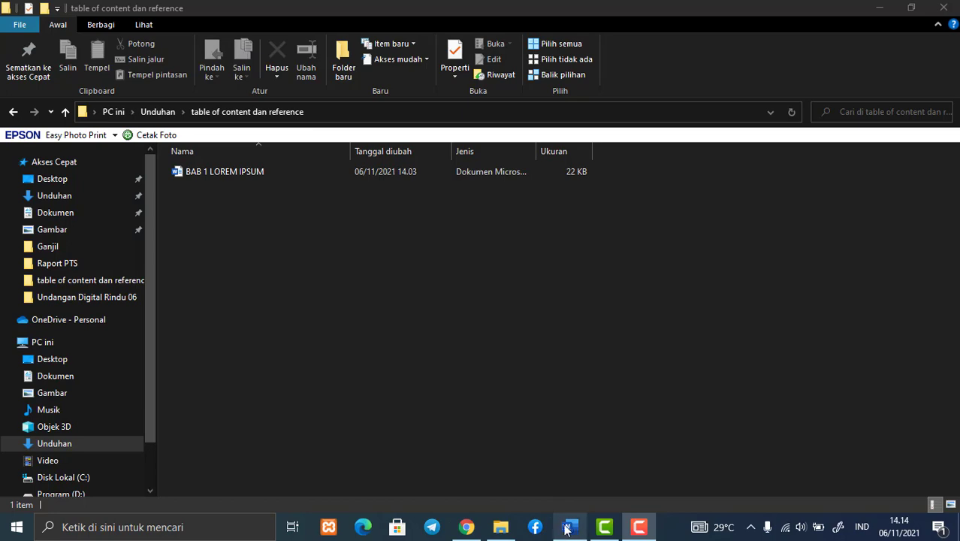
# Switch to the BAB 1 LOREM IPSUM document in Word and look through its chapters and the DAFTAR PUSTAKA page
pyautogui.click(569, 526)
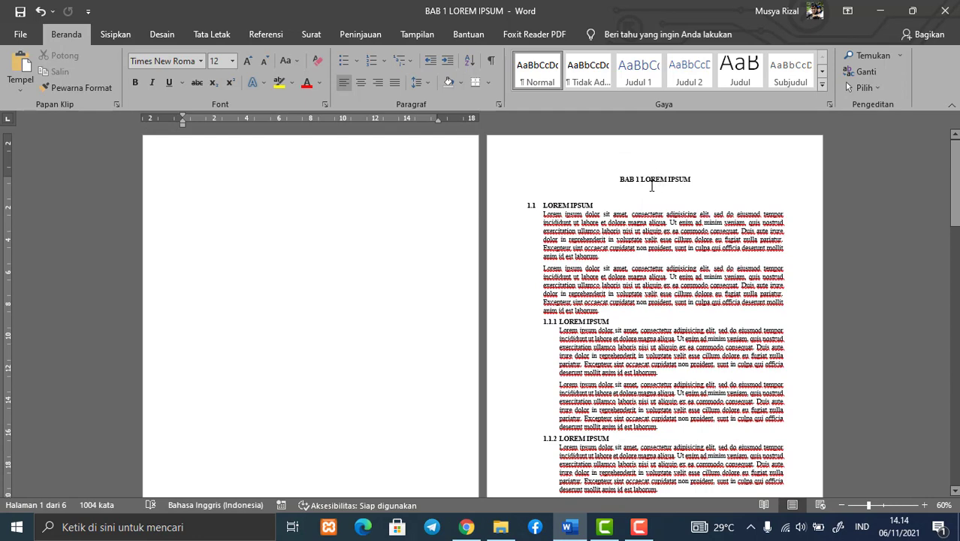
pyautogui.scroll(-15, 629, 181)
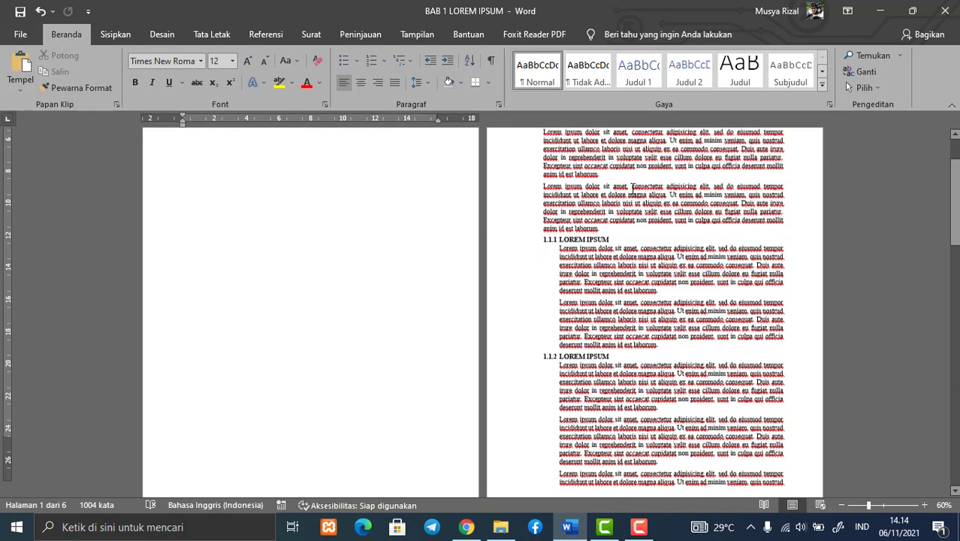
pyautogui.scroll(-3, 637, 241)
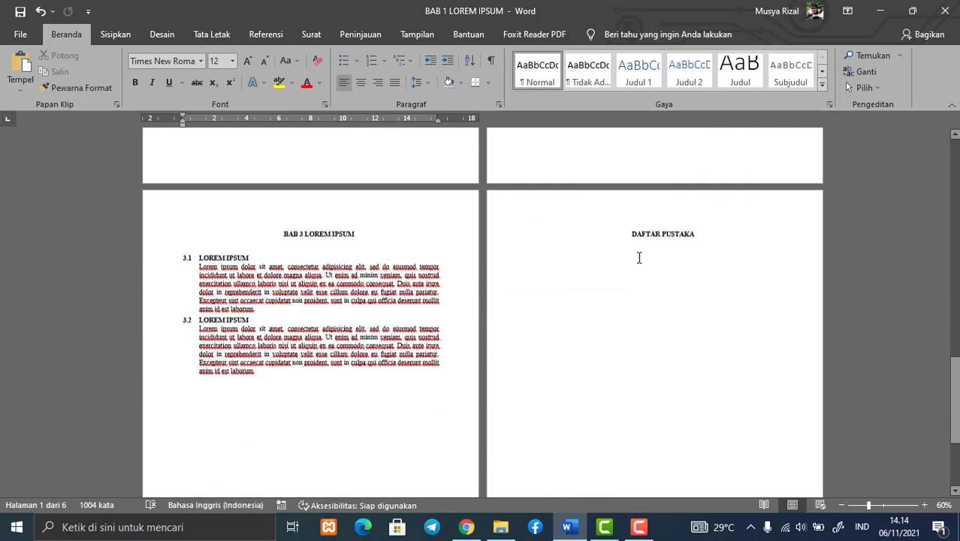
pyautogui.scroll(6, 639, 226)
pyautogui.scroll(10, 641, 218)
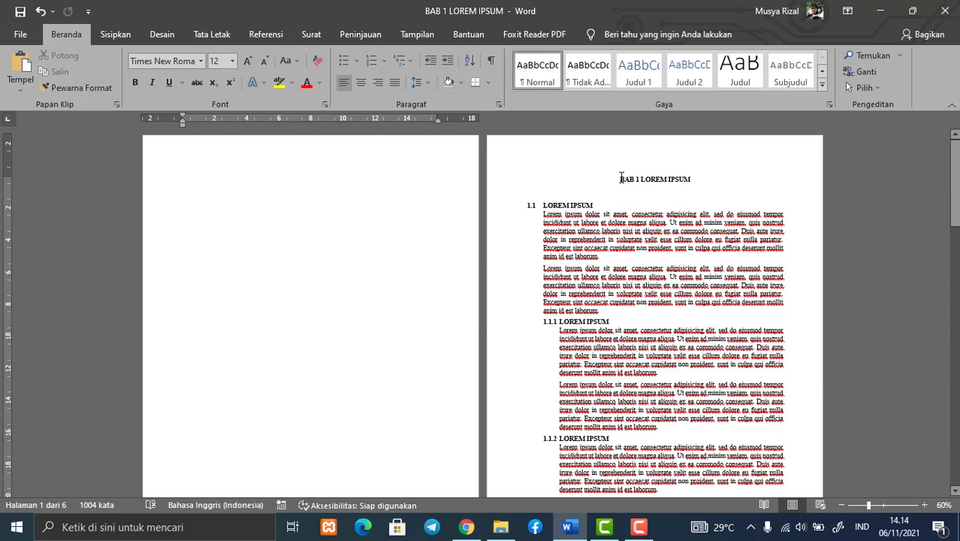
pyautogui.scroll(-5, 628, 214)
pyautogui.scroll(5, 628, 215)
pyautogui.click(273, 263)
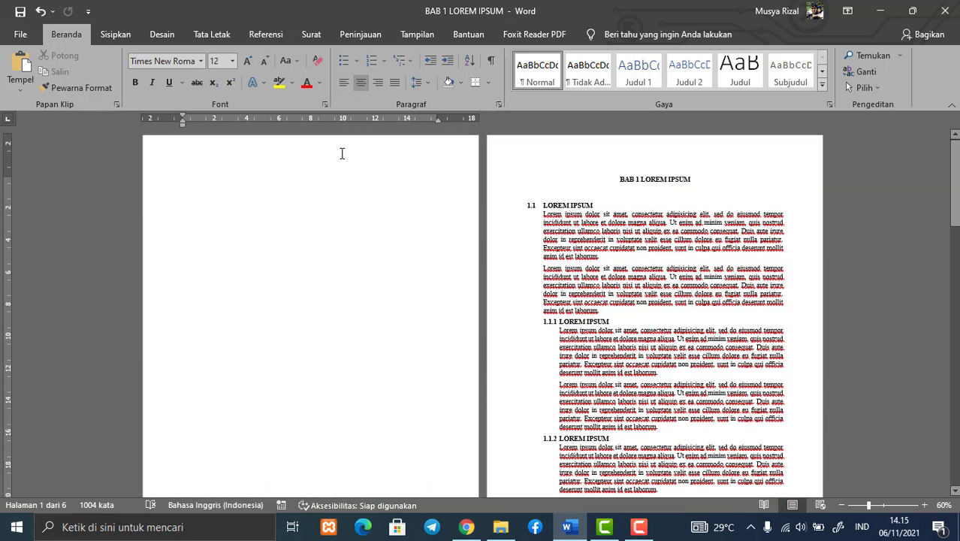
# Add the chapter title "BAB 1 LOREM IPSUM" to the table of contents as Level 1
pyautogui.click(265, 36)
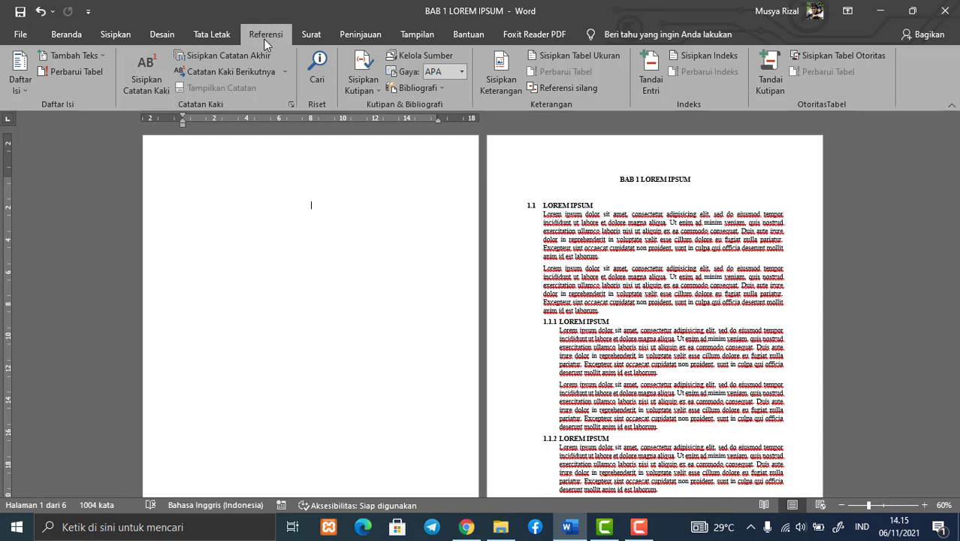
pyautogui.click(60, 38)
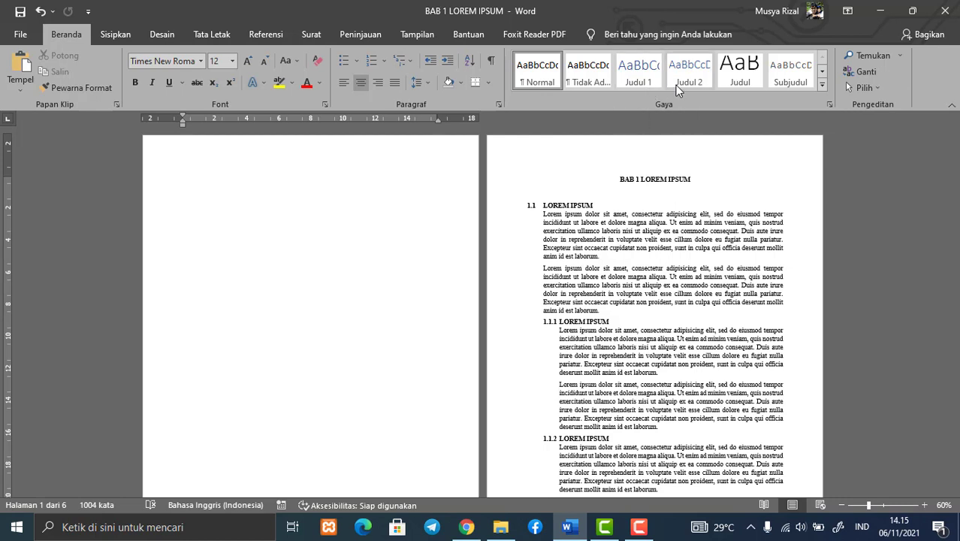
pyautogui.click(283, 36)
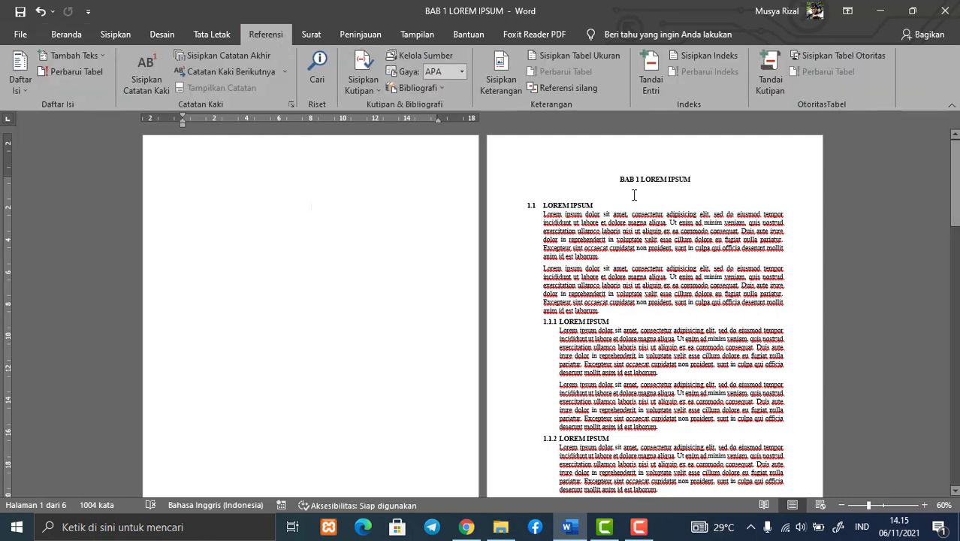
pyautogui.moveTo(620, 184); pyautogui.dragTo(694, 183)
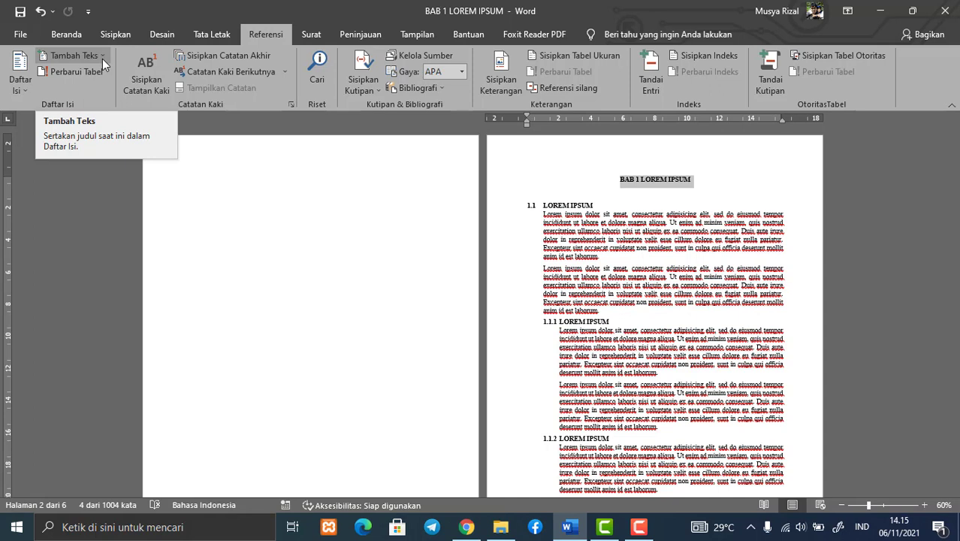
pyautogui.click(102, 58)
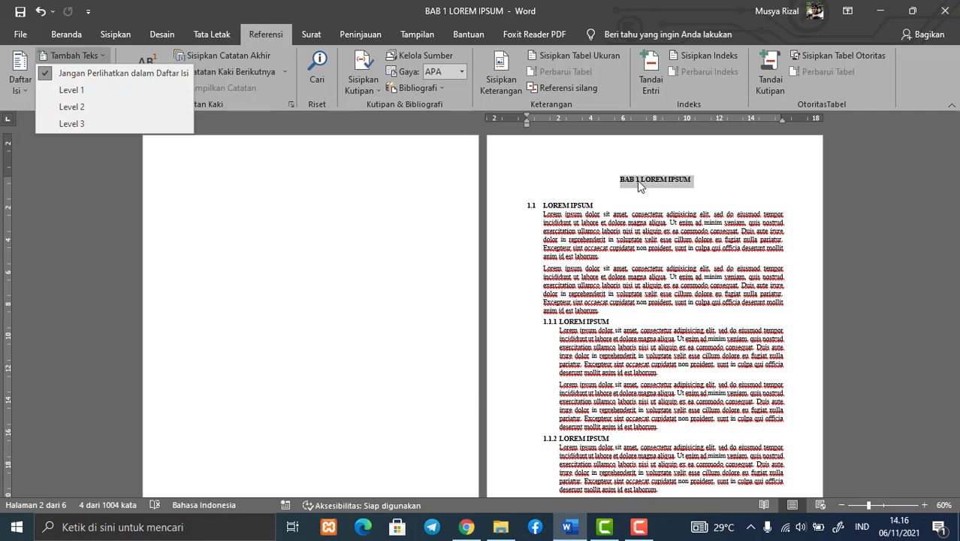
pyautogui.click(94, 90)
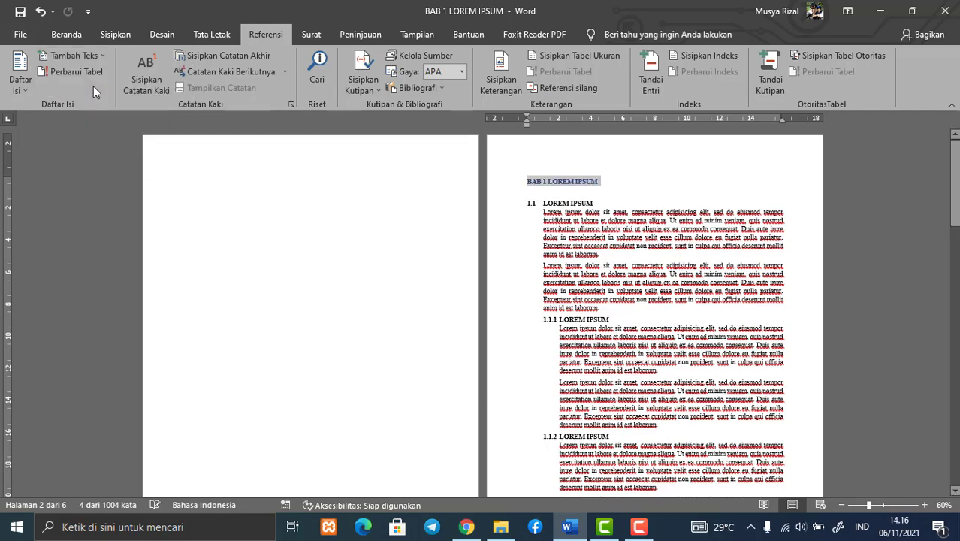
# Center the "BAB 1 LOREM IPSUM" title and set its font colour to automatic
pyautogui.click(67, 34)
pyautogui.click(361, 81)
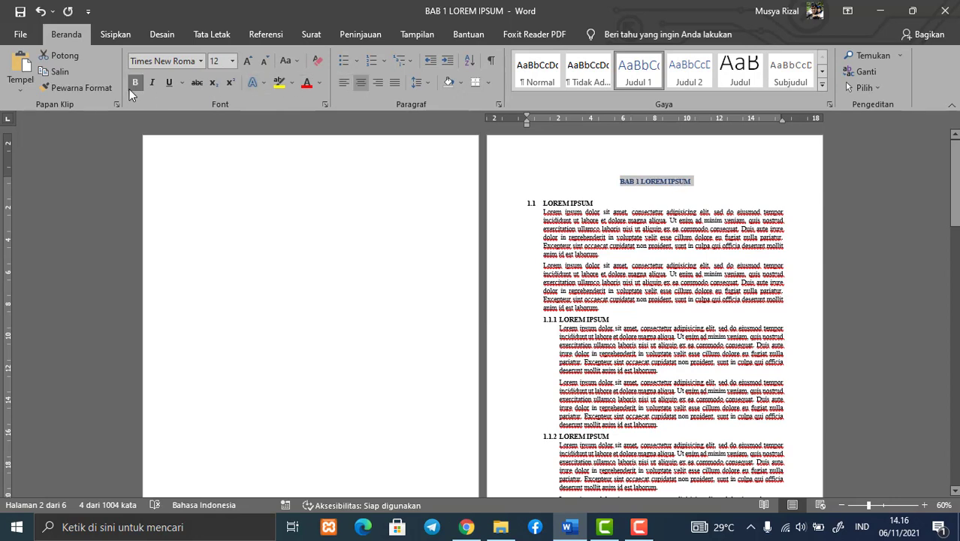
pyautogui.click(319, 83)
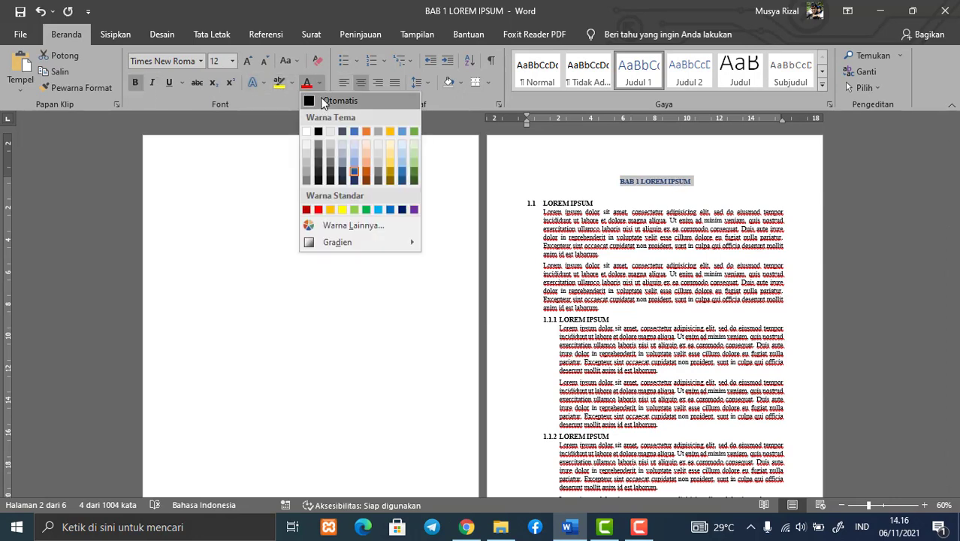
pyautogui.click(321, 98)
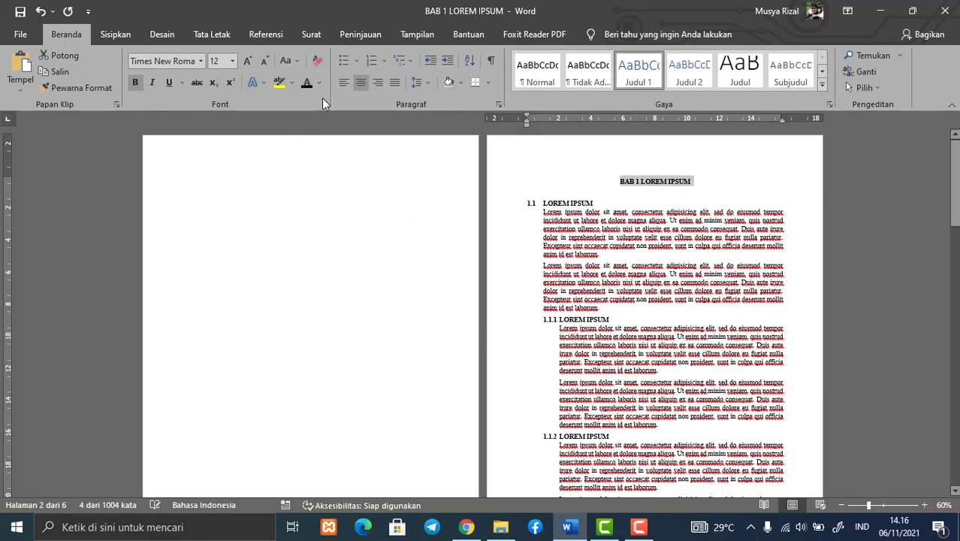
# Add the section 1.1 heading "LOREM IPSUM" to the table of contents as Level 2
pyautogui.moveTo(595, 202); pyautogui.dragTo(542, 204)
pyautogui.click(248, 33)
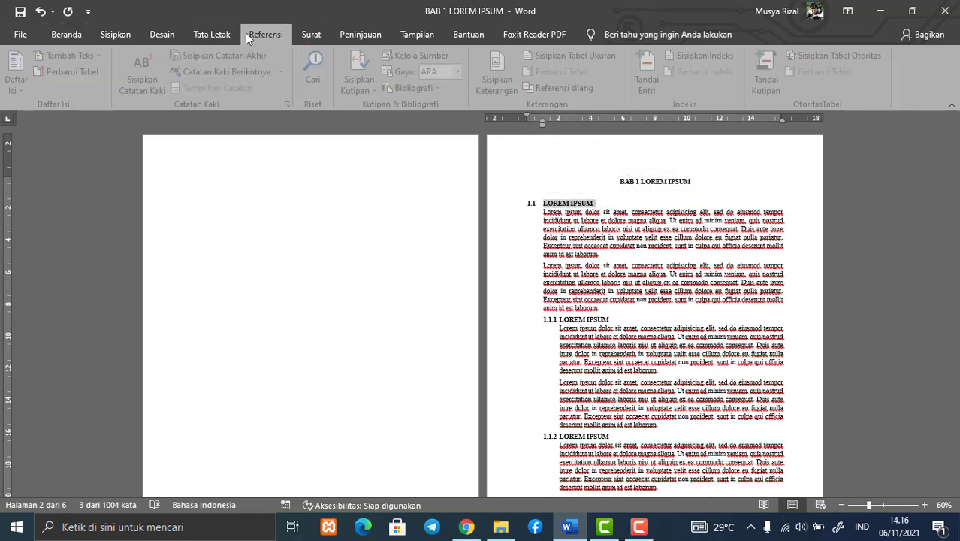
pyautogui.click(104, 56)
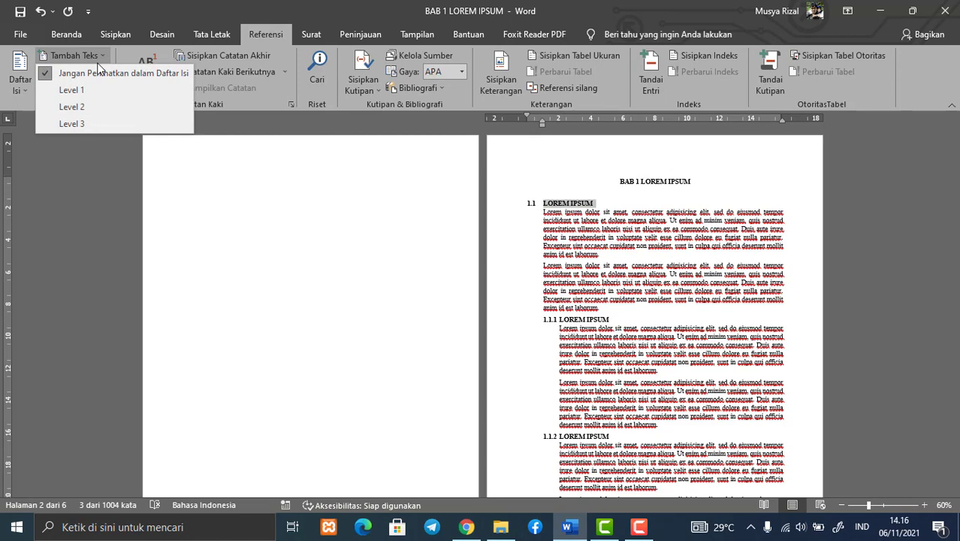
pyautogui.click(84, 105)
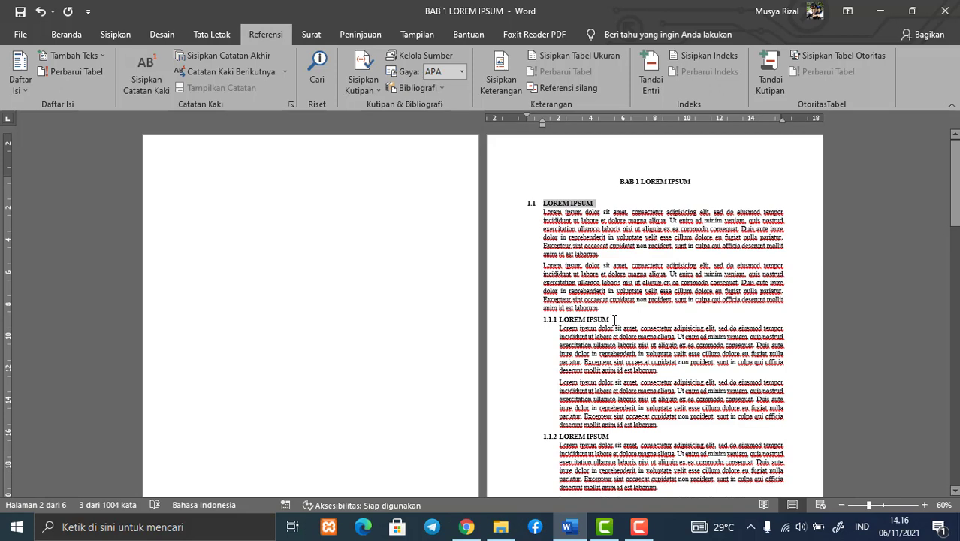
# Add the subsection headings 1.1.1 and 1.1.2 to the table of contents as Level 3
pyautogui.moveTo(615, 320); pyautogui.dragTo(560, 319)
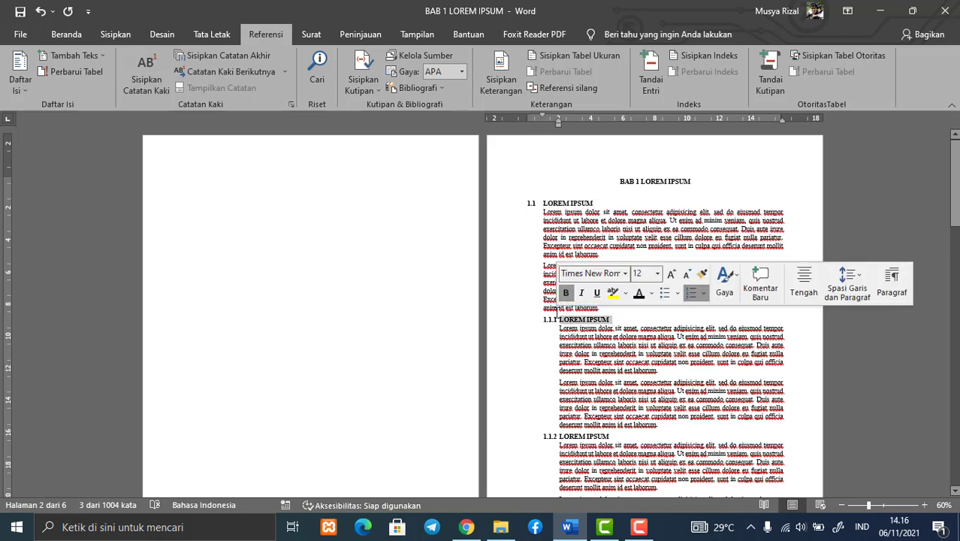
pyautogui.click(97, 55)
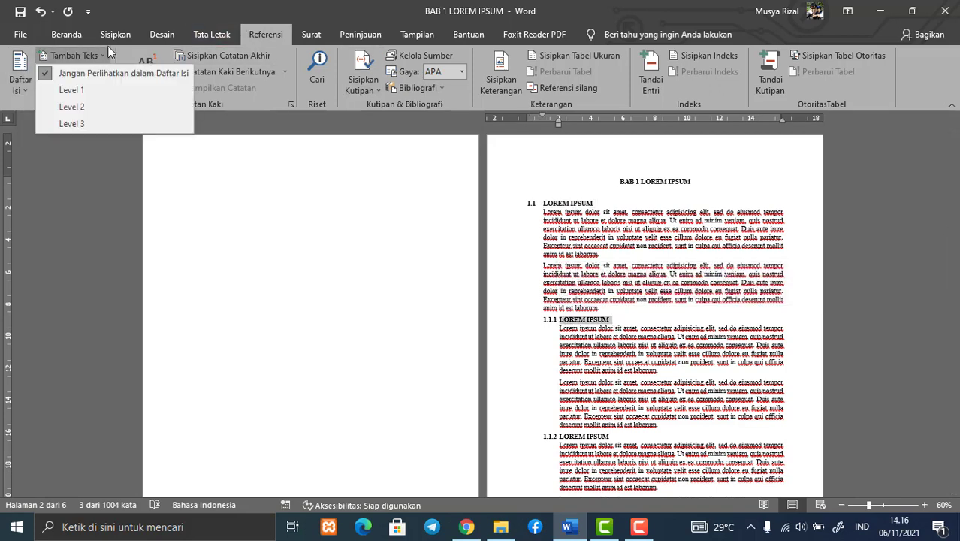
pyautogui.click(87, 123)
pyautogui.scroll(-1, 513, 308)
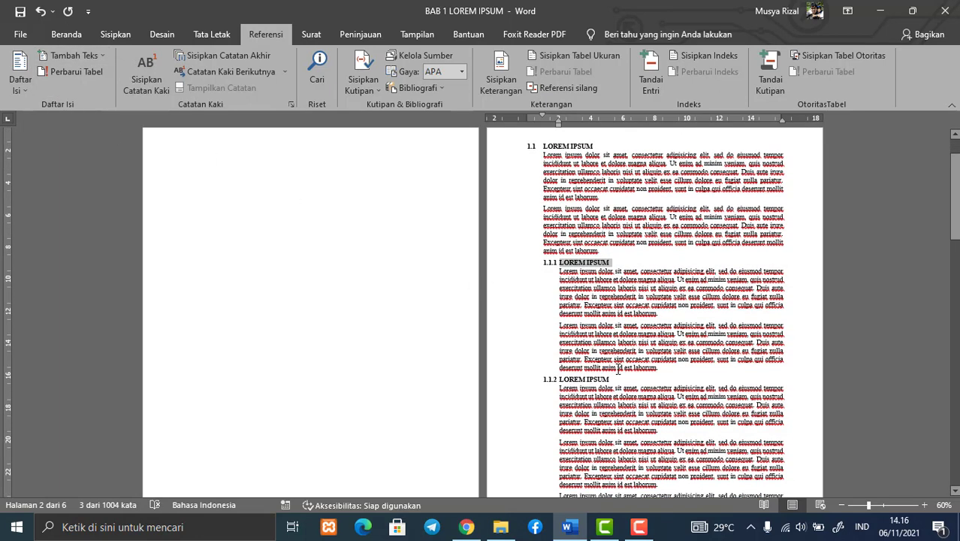
pyautogui.moveTo(612, 379); pyautogui.dragTo(560, 380)
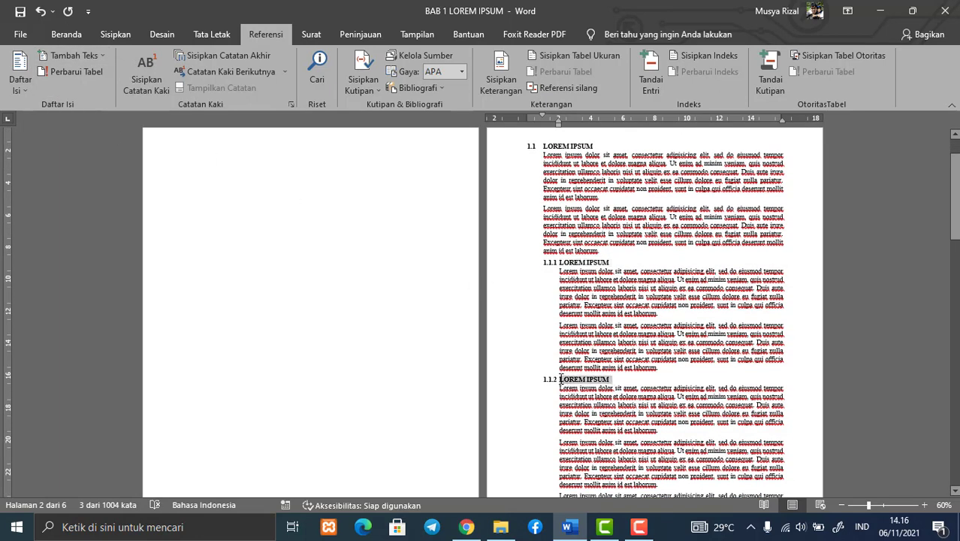
pyautogui.click(65, 52)
pyautogui.click(81, 124)
# Add the section 1.2 heading "LOREM IPSUM" to the table of contents as Level 2
pyautogui.scroll(-5, 369, 266)
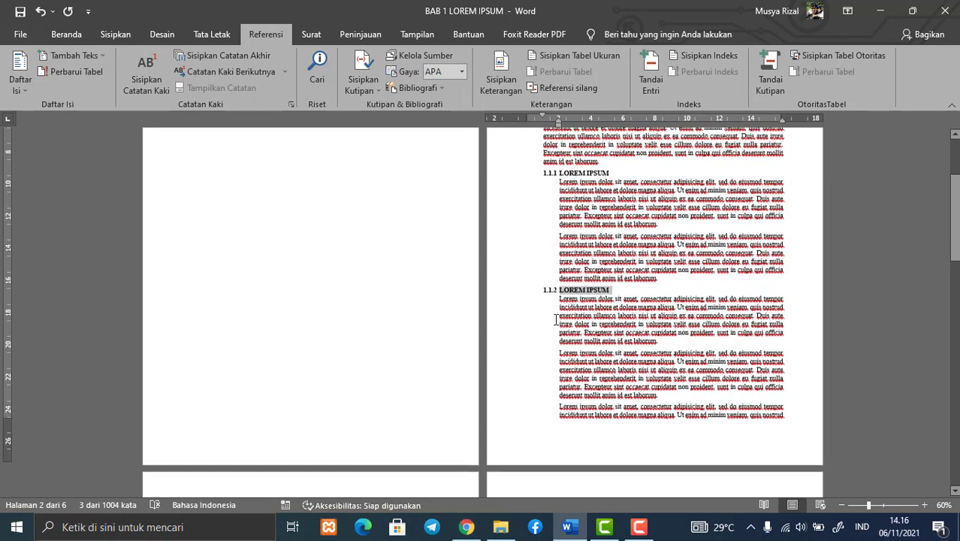
pyautogui.scroll(-2, 479, 390)
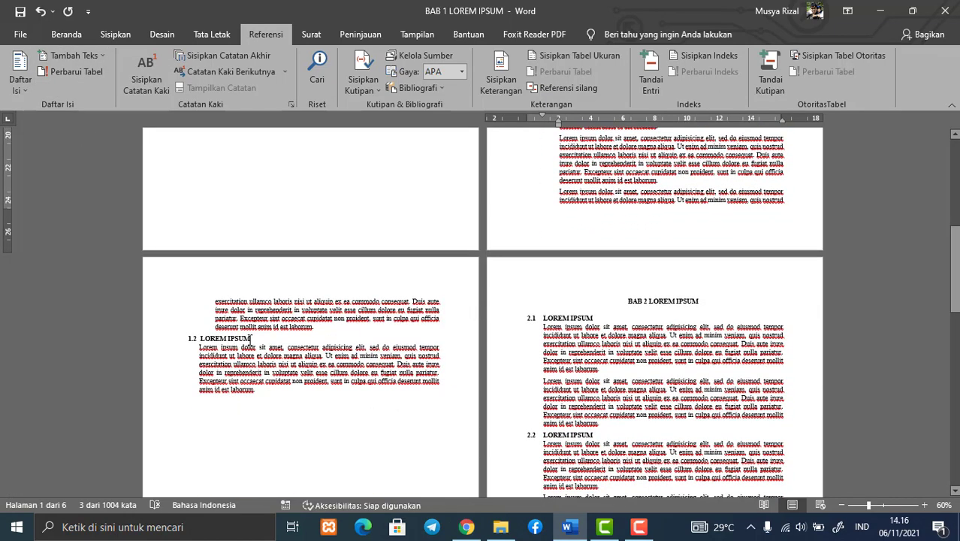
pyautogui.moveTo(255, 339); pyautogui.dragTo(200, 339)
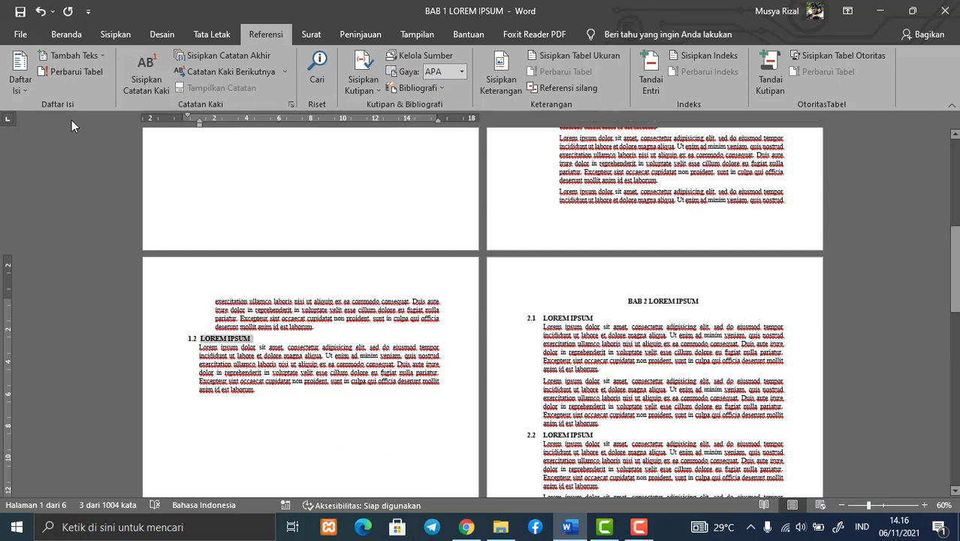
pyautogui.click(86, 58)
pyautogui.click(71, 105)
# Add the chapter title "BAB 2 LOREM IPSUM" to the table of contents as Level 1
pyautogui.scroll(2, 660, 255)
pyautogui.scroll(6, 659, 255)
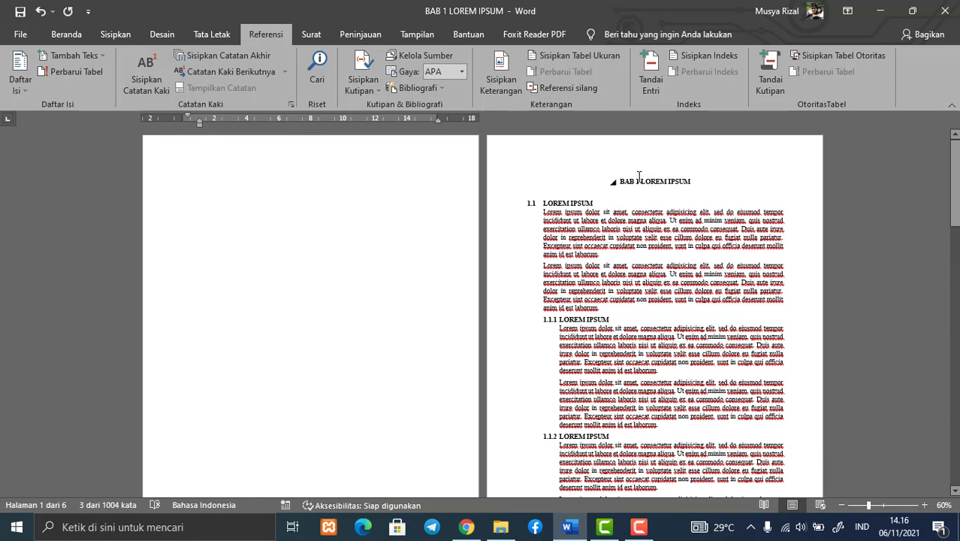
pyautogui.scroll(-9, 639, 176)
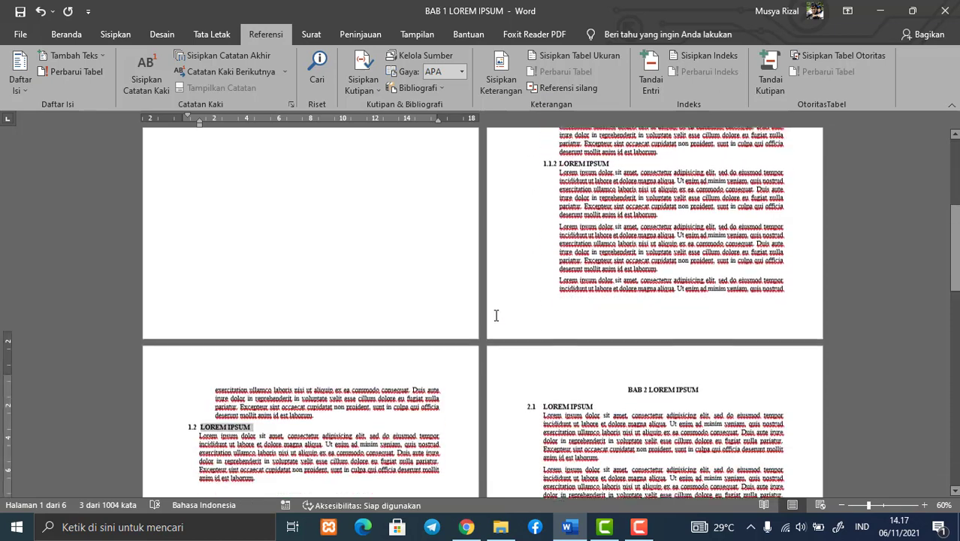
pyautogui.moveTo(701, 266); pyautogui.dragTo(628, 266)
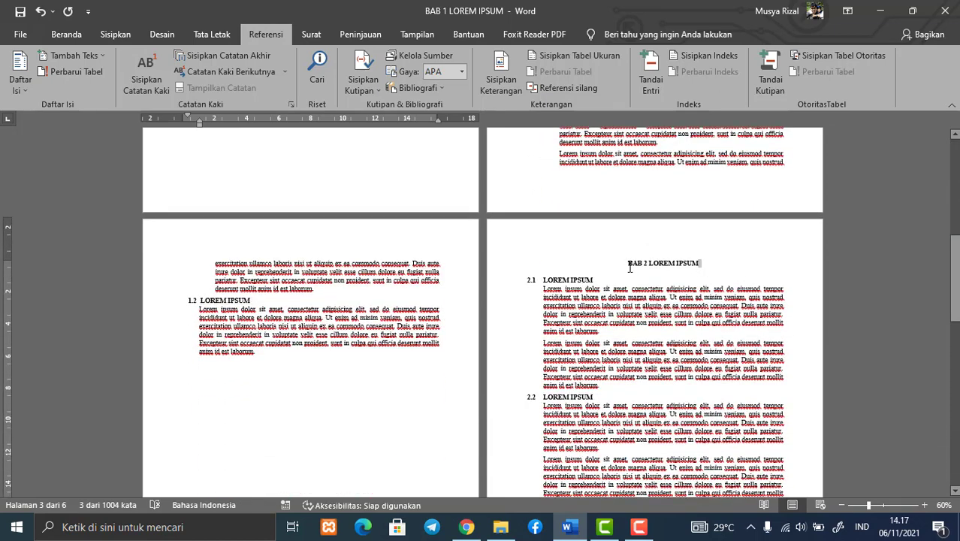
pyautogui.click(83, 56)
pyautogui.click(80, 87)
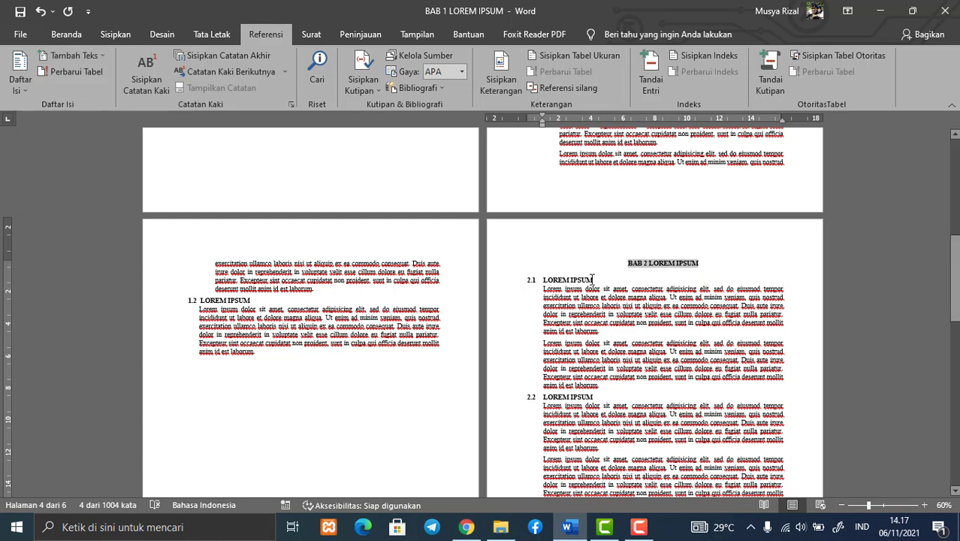
# Add the section headings 2.1 and 2.2 to the table of contents as Level 2
pyautogui.moveTo(595, 280); pyautogui.dragTo(542, 279)
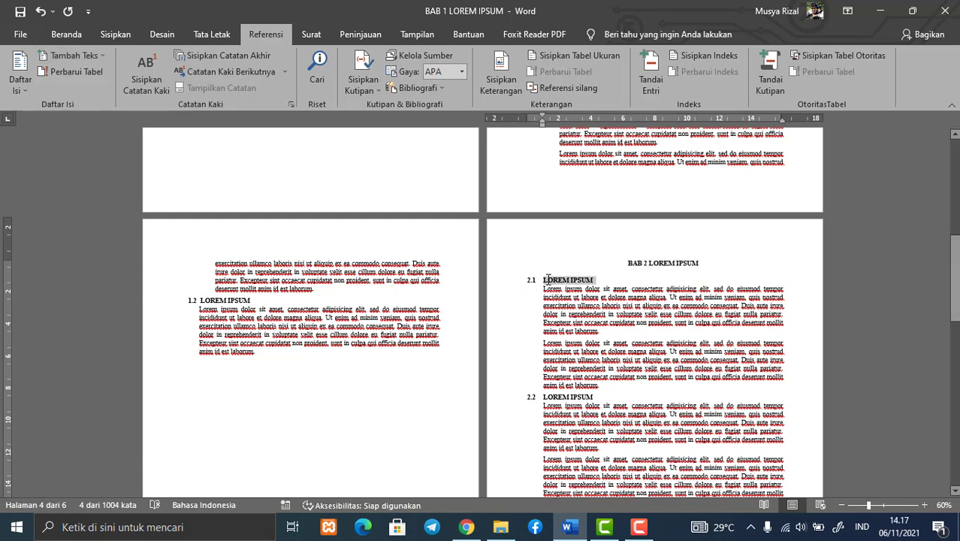
pyautogui.click(73, 57)
pyautogui.click(75, 107)
pyautogui.scroll(-2, 628, 318)
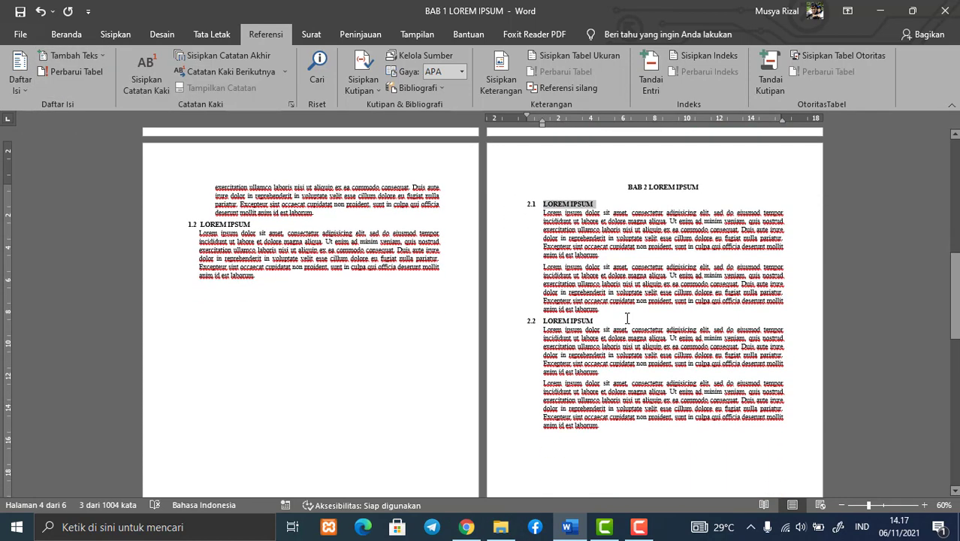
pyautogui.moveTo(585, 321); pyautogui.dragTo(543, 320)
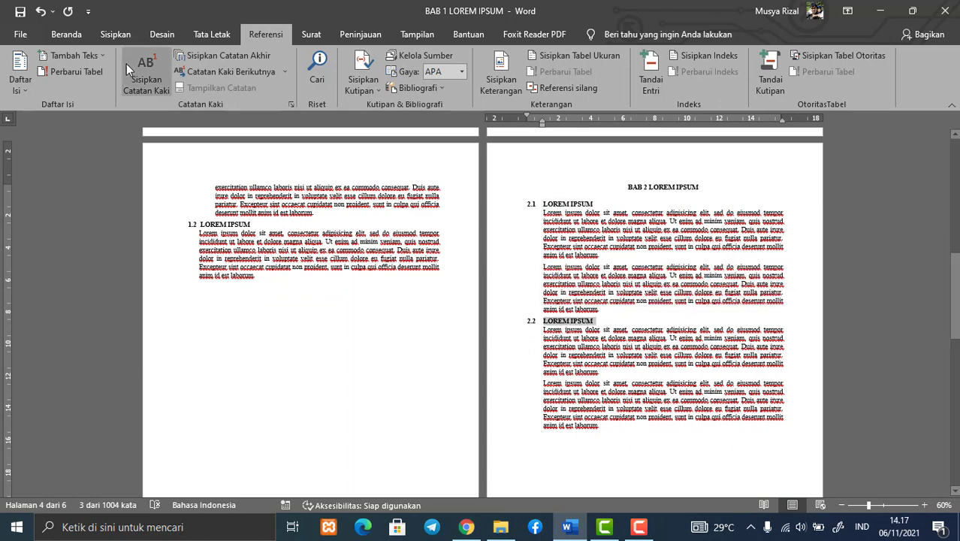
pyautogui.click(87, 60)
pyautogui.click(75, 105)
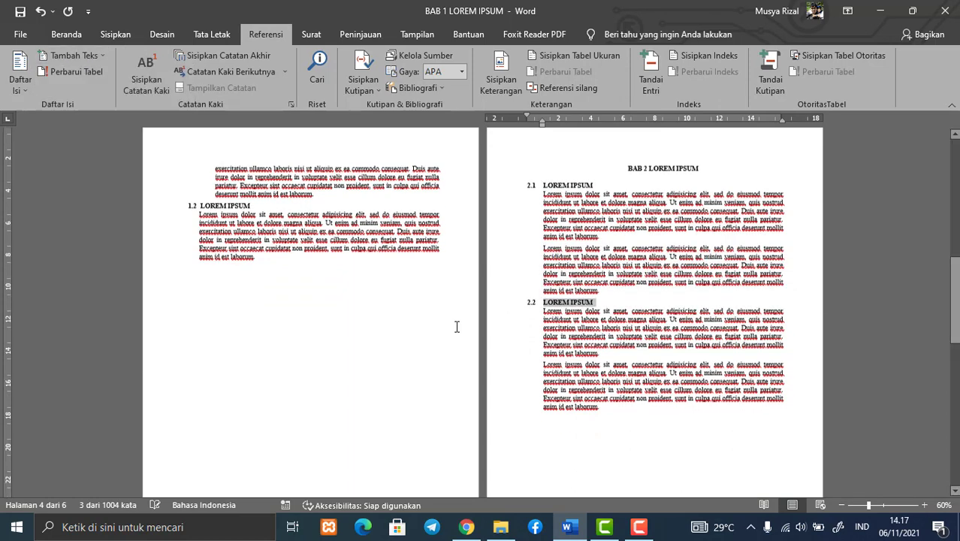
# Add the chapter title "BAB 3 LOREM IPSUM" to the table of contents as Level 1
pyautogui.scroll(-5, 456, 329)
pyautogui.scroll(-2, 457, 329)
pyautogui.moveTo(360, 271); pyautogui.dragTo(281, 271)
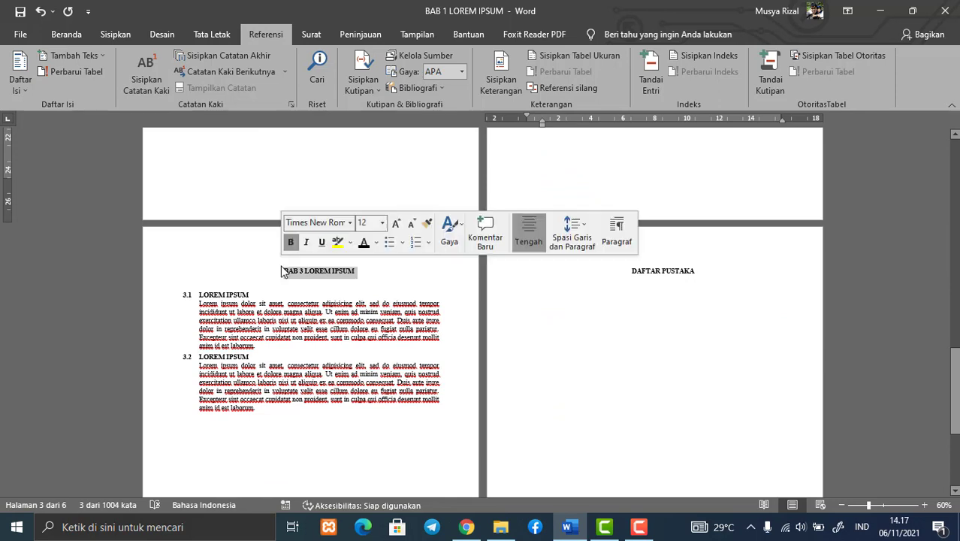
pyautogui.click(99, 57)
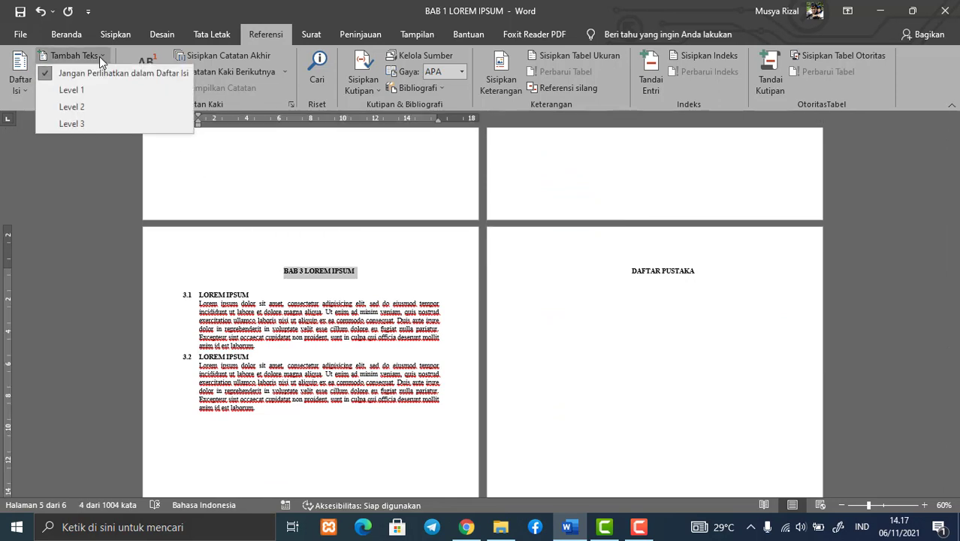
pyautogui.click(77, 88)
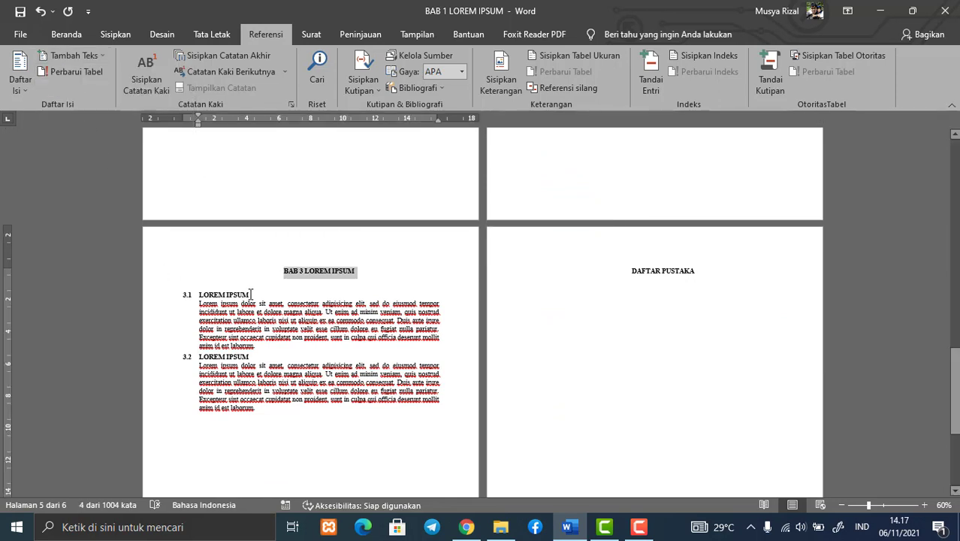
# Add the section headings 3.1 and 3.2 "LOREM IPSUM" to the table of contents as Level 2
pyautogui.moveTo(251, 294); pyautogui.dragTo(206, 292)
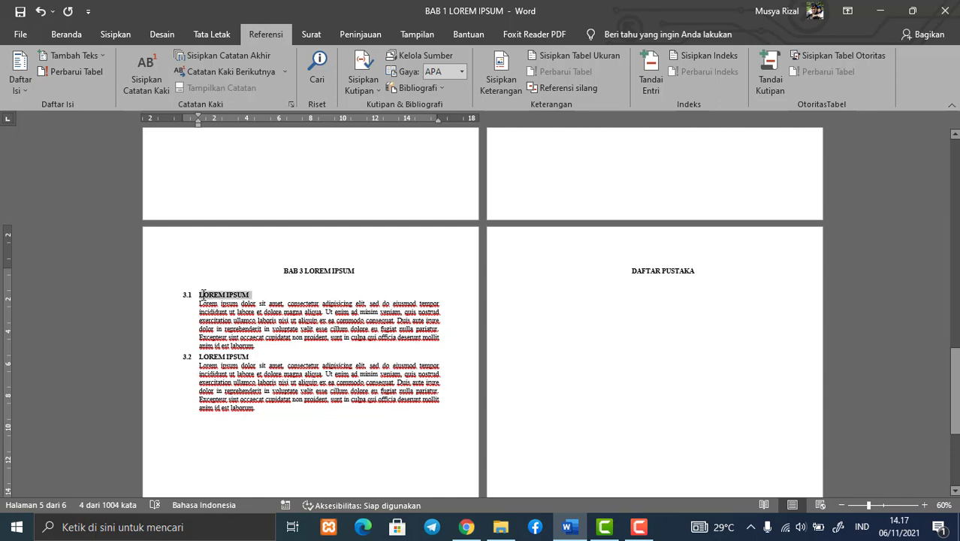
pyautogui.click(98, 55)
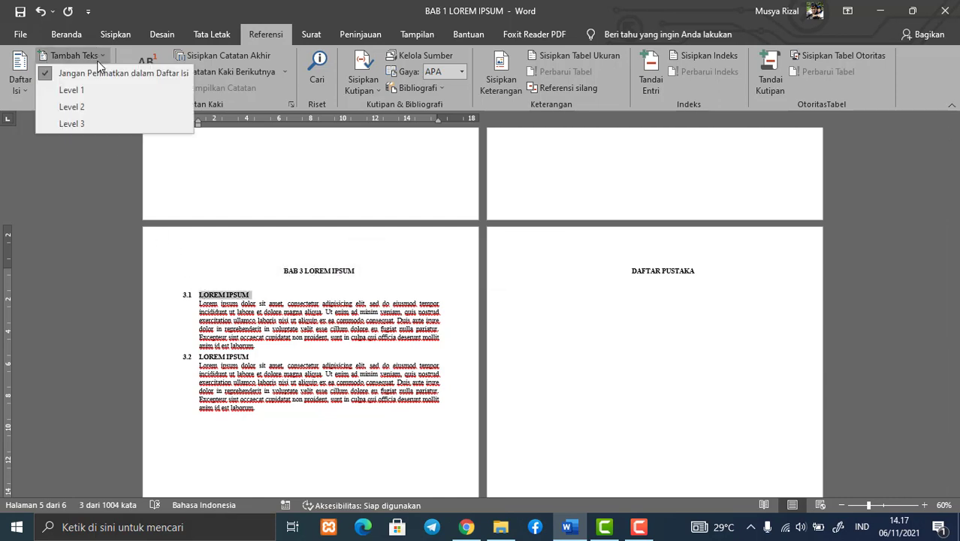
pyautogui.click(69, 107)
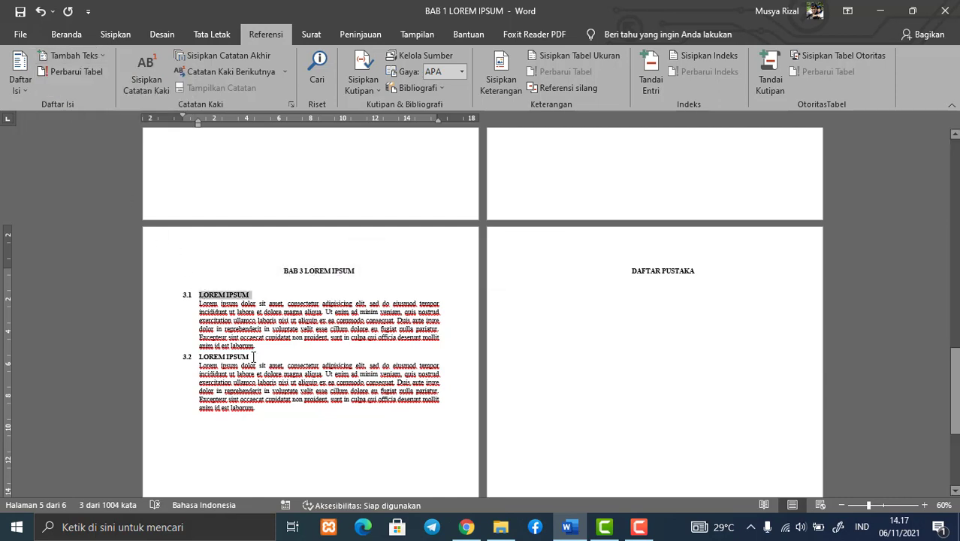
pyautogui.moveTo(254, 357); pyautogui.dragTo(198, 357)
pyautogui.click(88, 55)
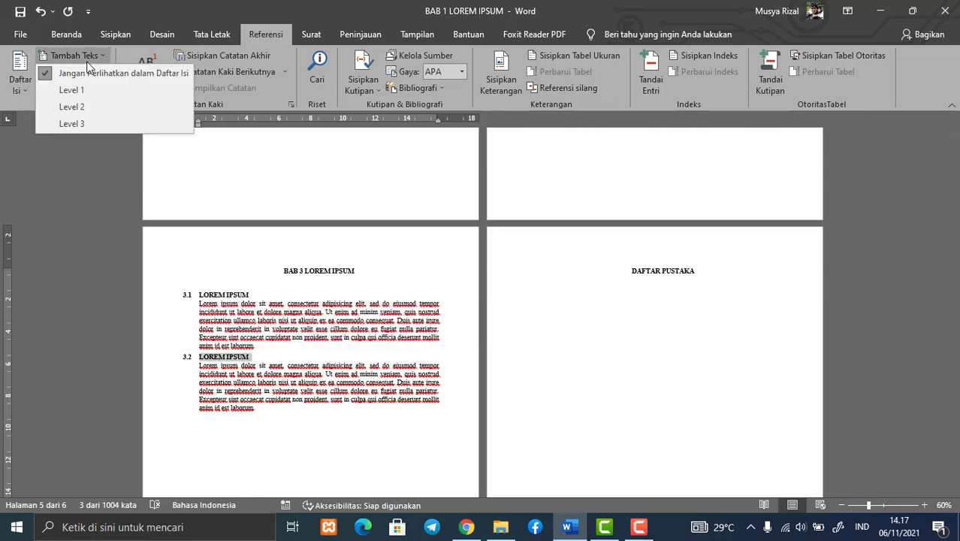
pyautogui.click(81, 108)
# Add the "DAFTAR PUSTAKA" title to the table of contents as Level 1
pyautogui.scroll(1, 686, 317)
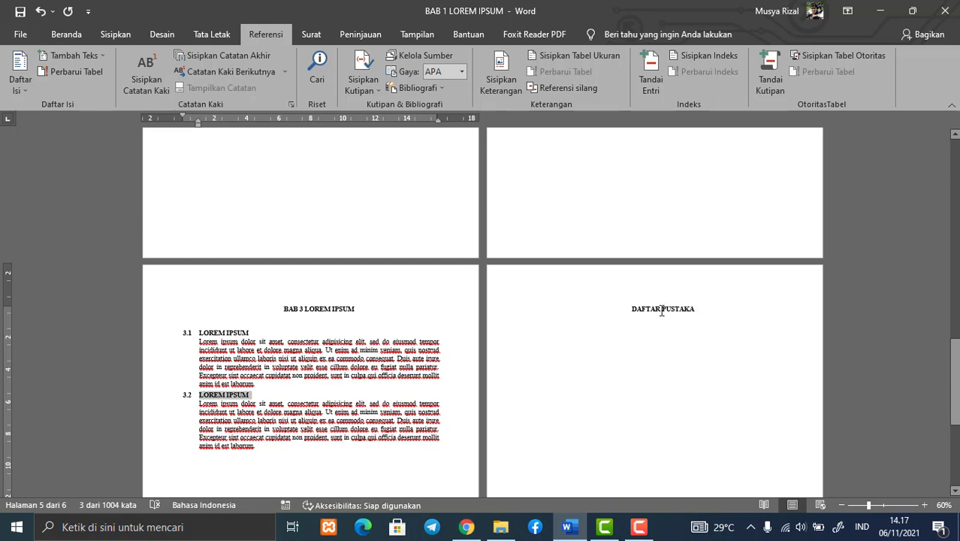
pyautogui.moveTo(695, 309); pyautogui.dragTo(631, 309)
pyautogui.click(73, 55)
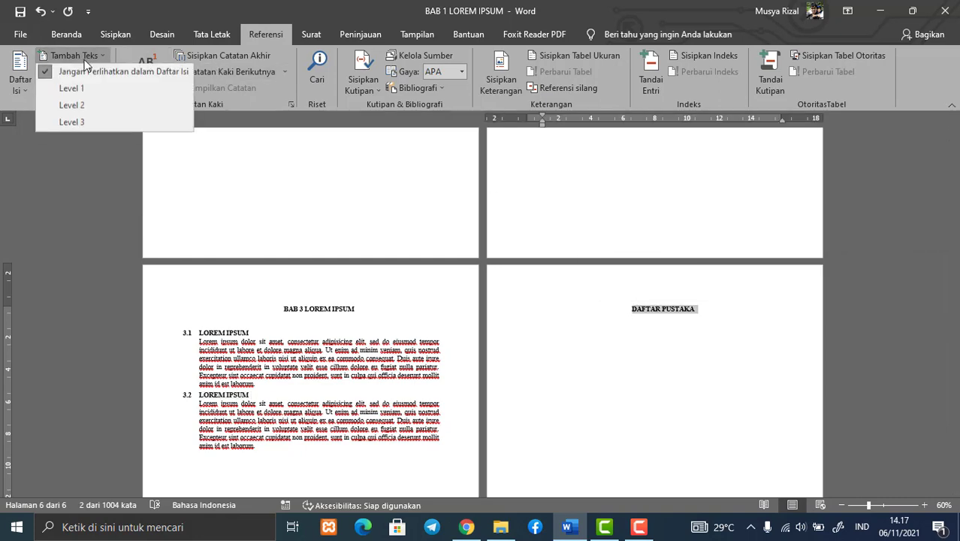
pyautogui.click(66, 88)
# Enter the centred title "DAFTAR ISI" at the top of the blank first page
pyautogui.scroll(3, 312, 210)
pyautogui.scroll(10, 312, 210)
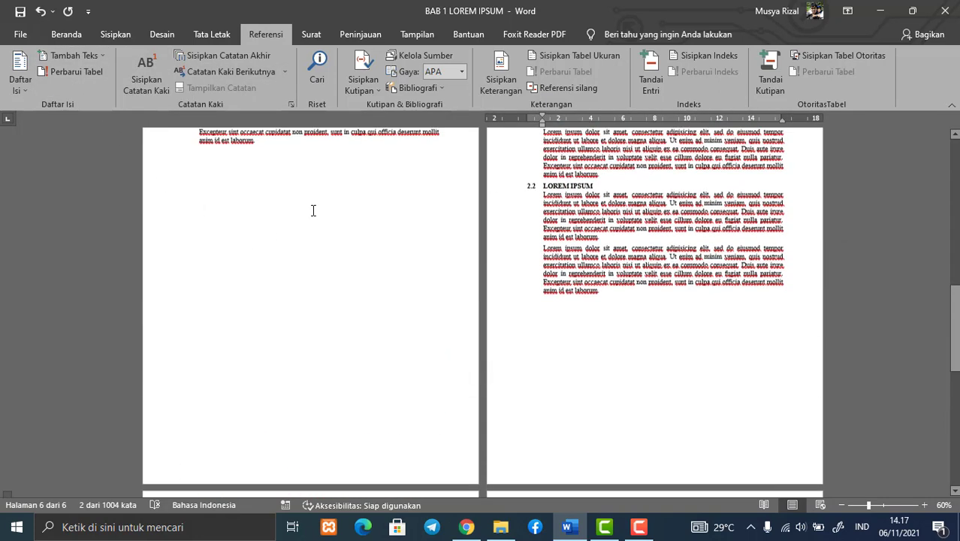
pyautogui.scroll(1, 335, 202)
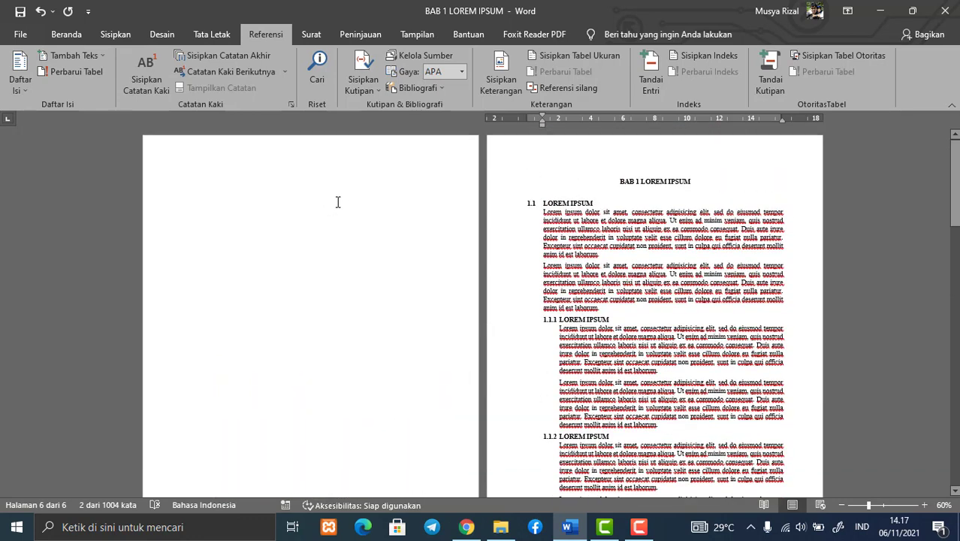
pyautogui.click(313, 208)
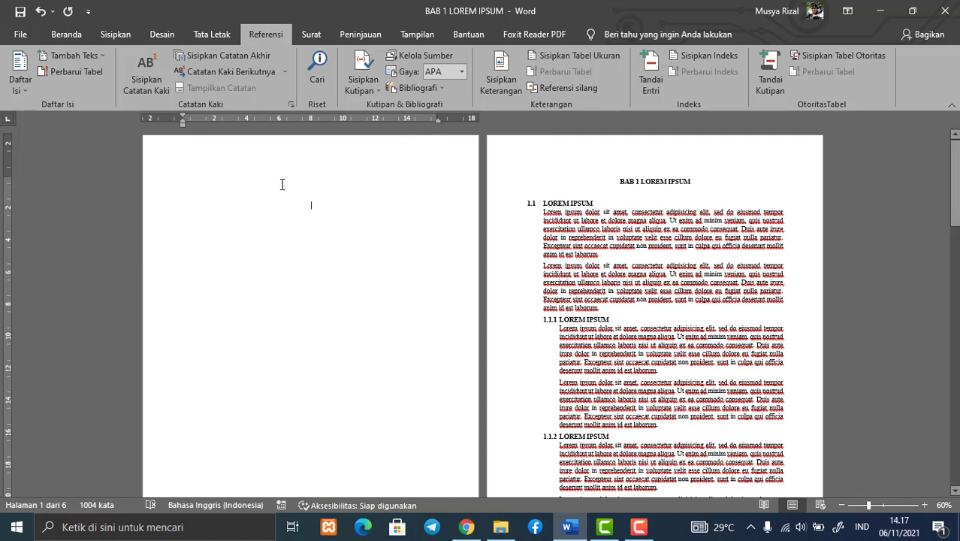
pyautogui.click(319, 175)
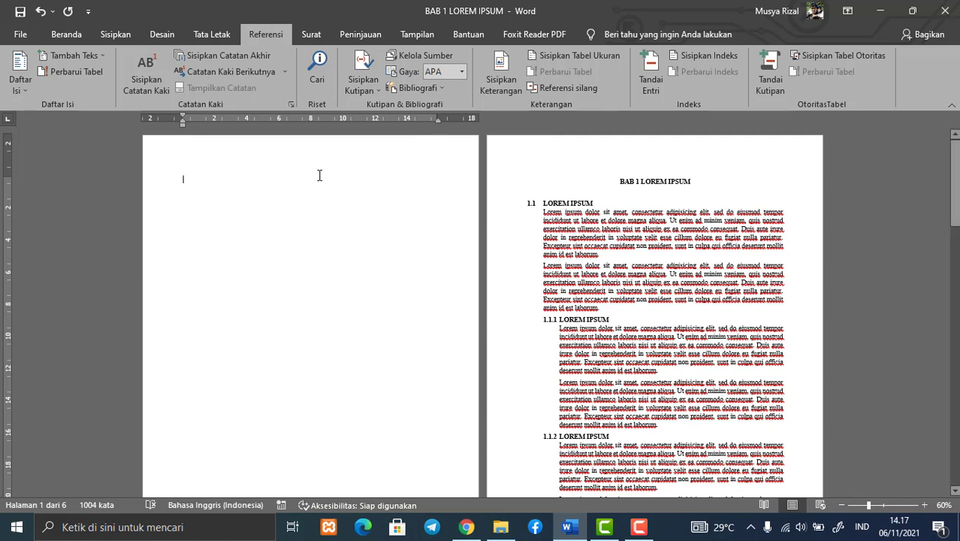
pyautogui.click(66, 34)
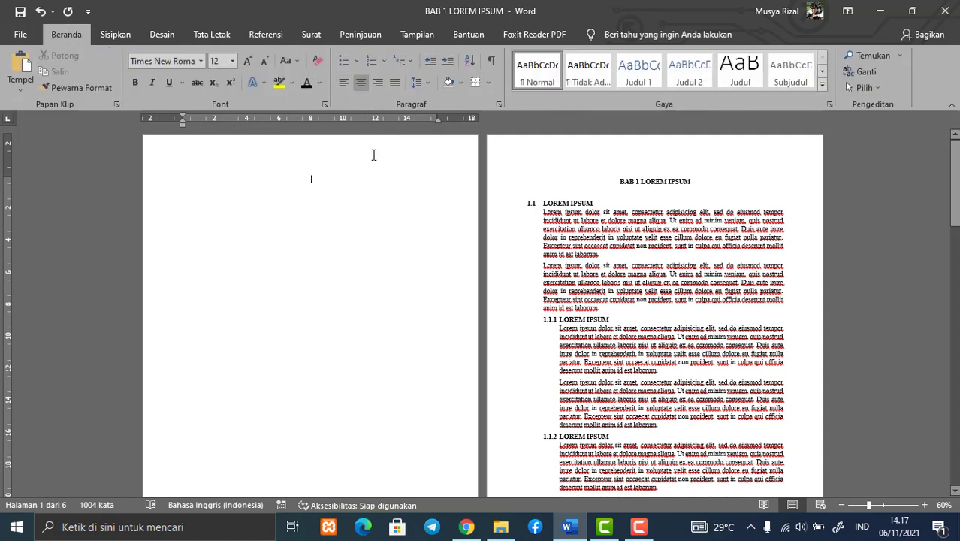
pyautogui.write('DAFT')
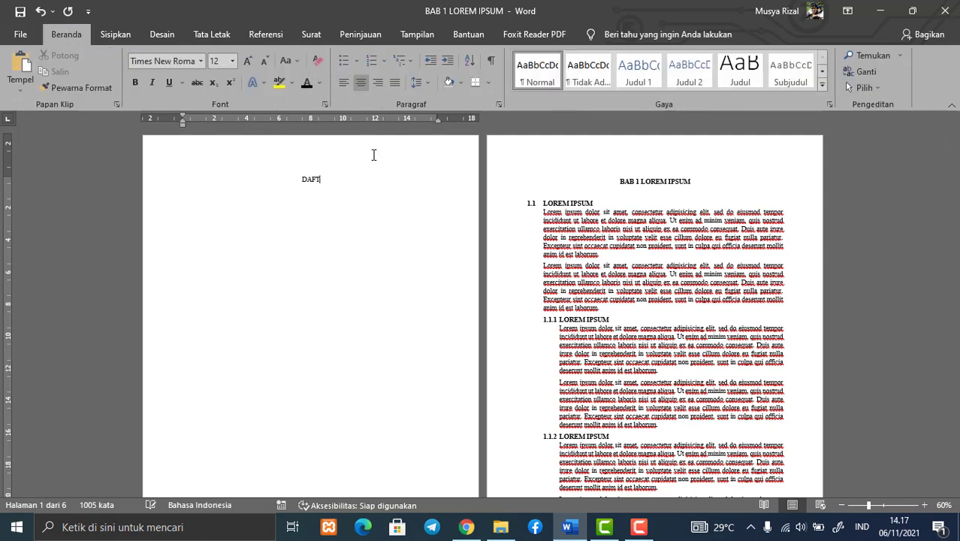
pyautogui.write('ARN')
pyautogui.press('BackSpace')
pyautogui.write('I')
# Make the "DAFTAR ISI" title on the first page bold
pyautogui.hotkey('shift', 'Left')
pyautogui.hotkey('shift', 'Left')
pyautogui.hotkey('shift', 'Left')
pyautogui.hotkey('shift', 'Left')
pyautogui.hotkey('shift', 'Left')
pyautogui.hotkey('shift', 'Left')
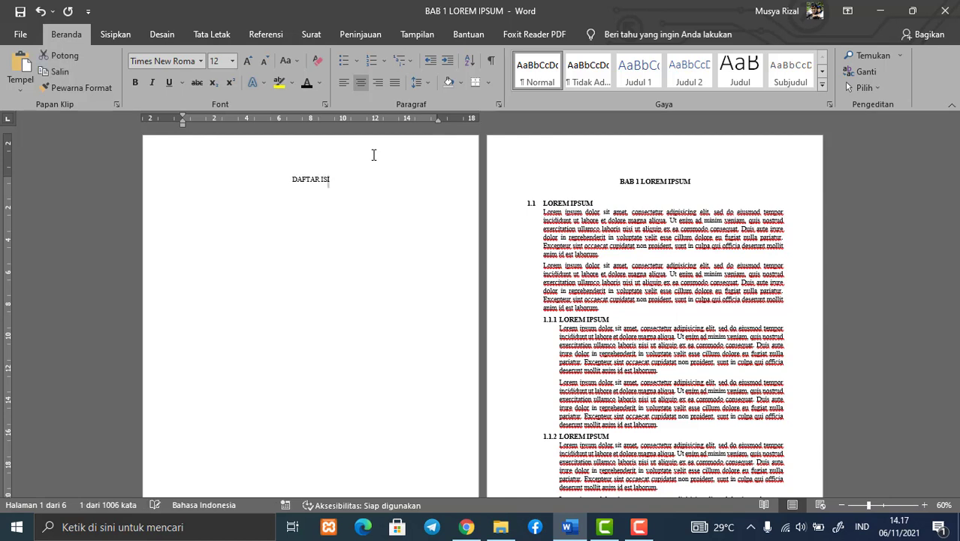
pyautogui.hotkey('shift', 'Left')
pyautogui.hotkey('shift', 'Left')
pyautogui.hotkey('shift', 'Left')
pyautogui.hotkey('shift', 'Left')
pyautogui.hotkey('ctrl', 'b')
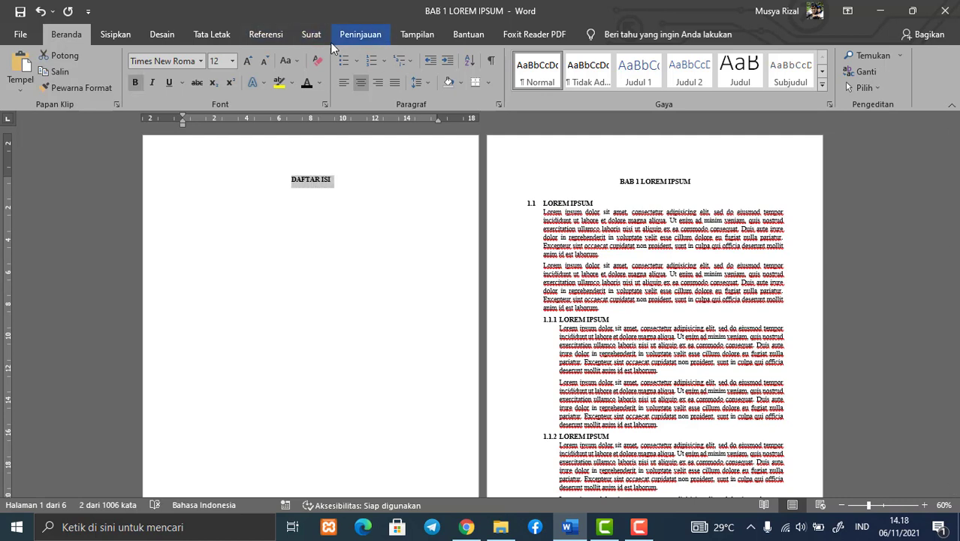
# Add the "DAFTAR ISI" title to the table of contents as Level 1
pyautogui.click(276, 38)
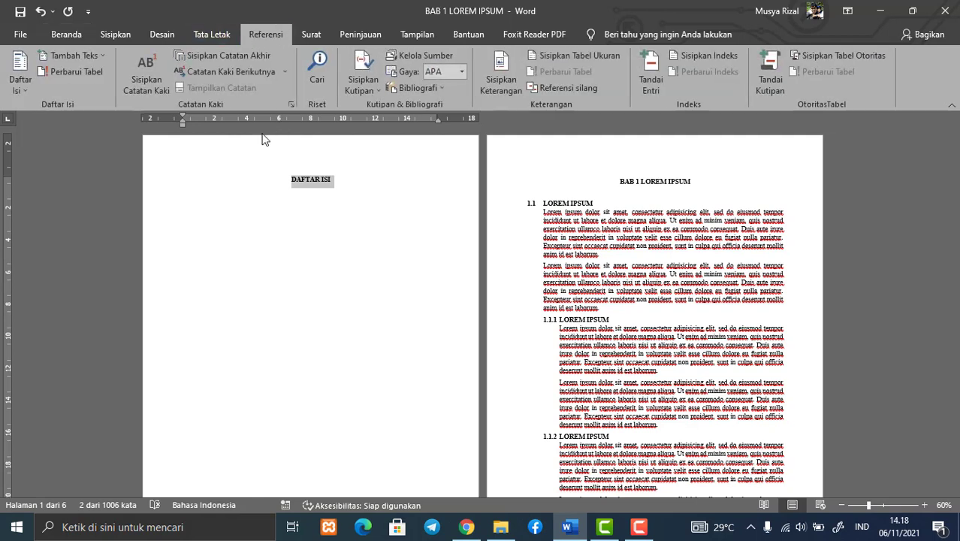
pyautogui.click(104, 56)
pyautogui.click(92, 90)
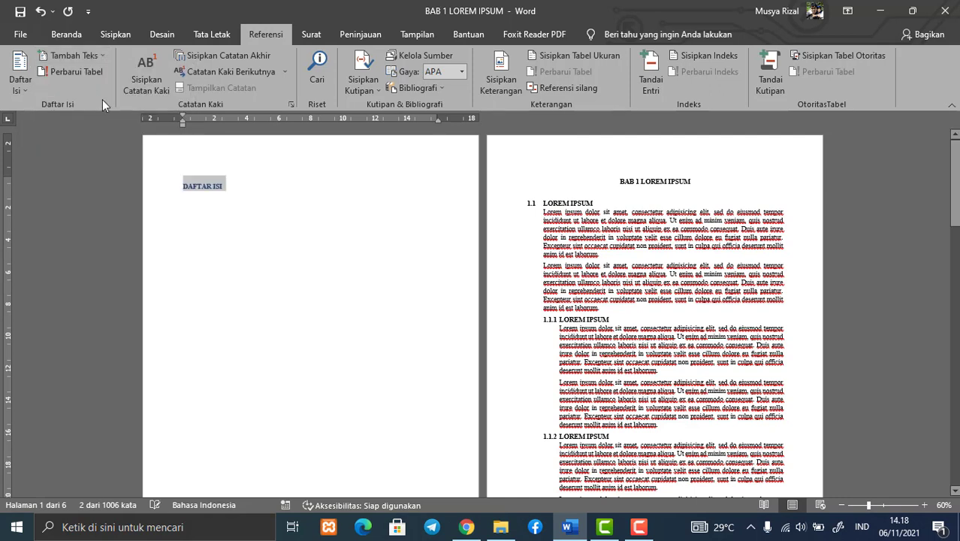
# Centre the "DAFTAR ISI" title and set its font colour to black
pyautogui.click(67, 33)
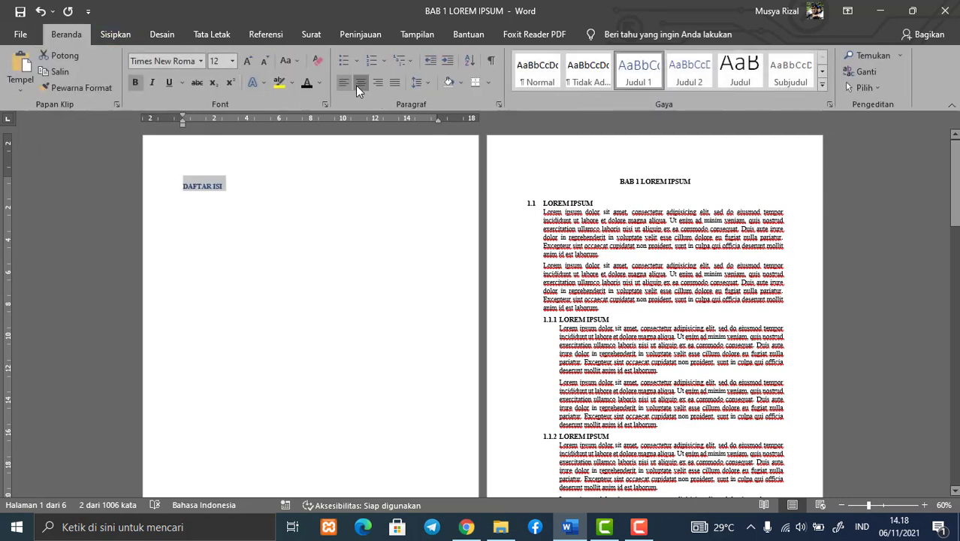
pyautogui.click(356, 84)
pyautogui.click(303, 84)
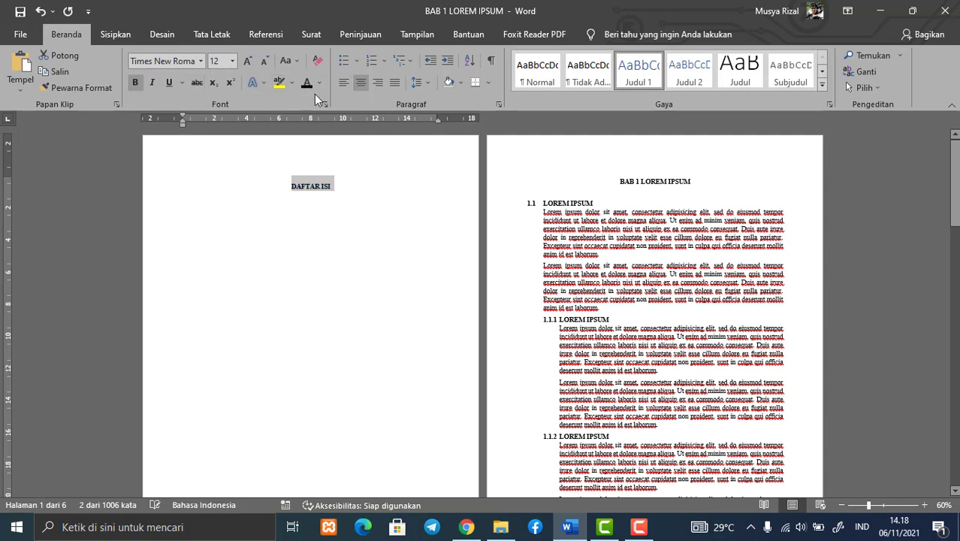
# Insert the automatic table of contents "Daftar Isi Otomatis 1" below the "DAFTAR ISI" title
pyautogui.click(353, 200)
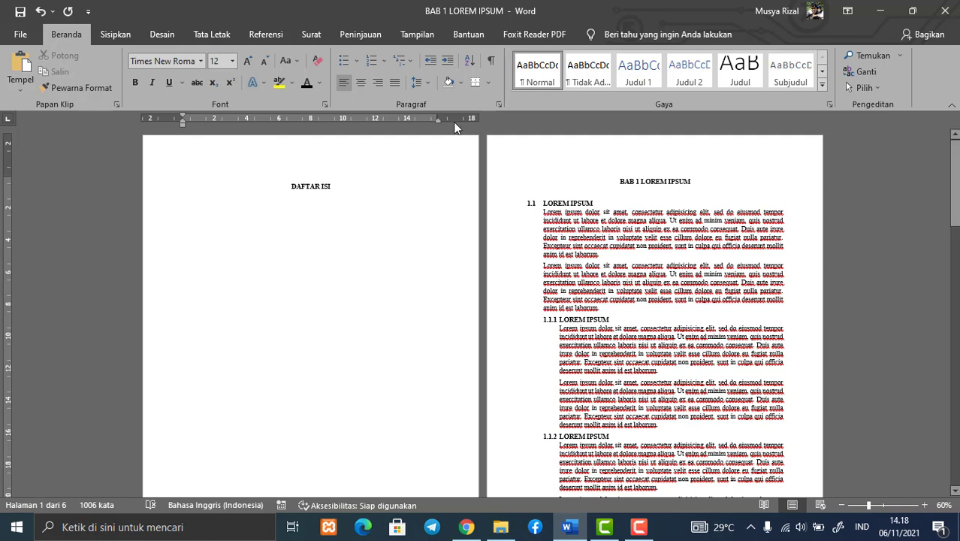
pyautogui.click(272, 37)
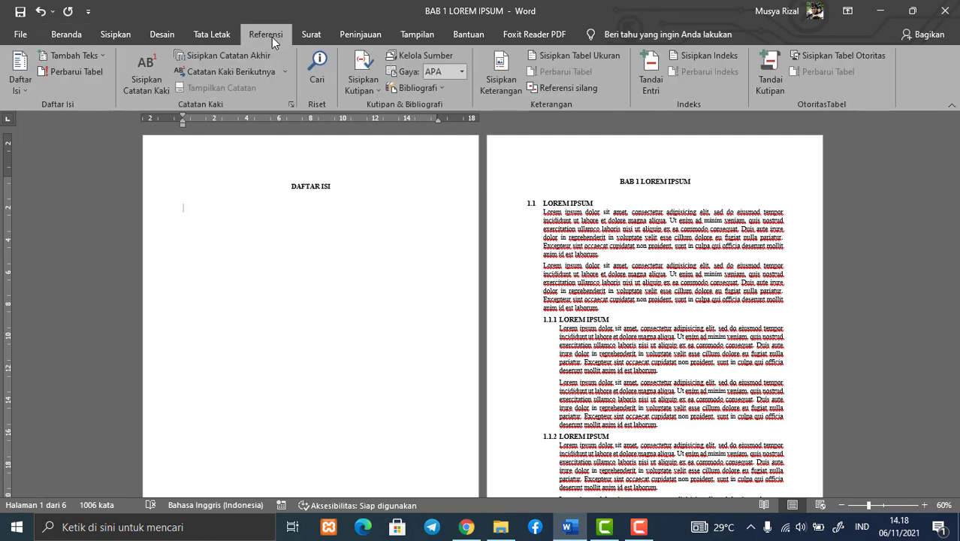
pyautogui.click(28, 88)
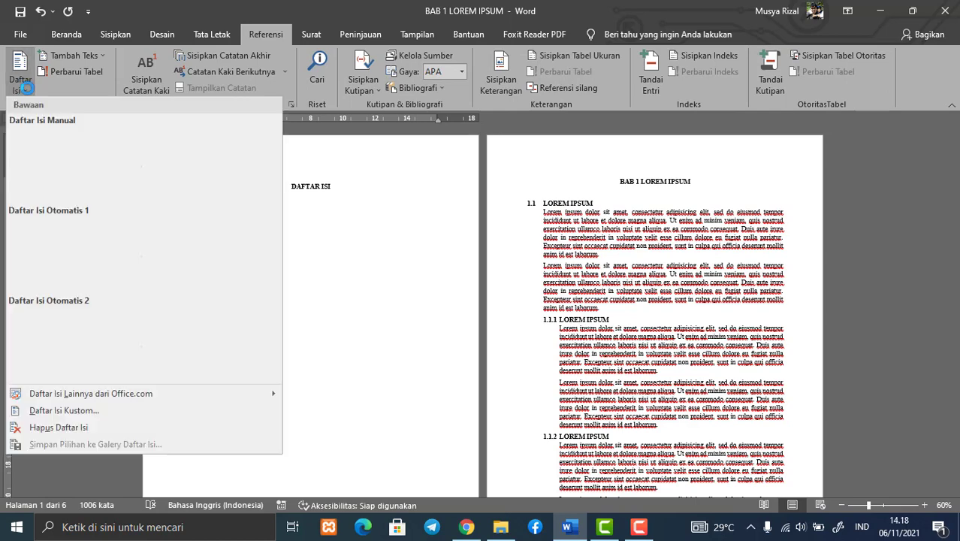
pyautogui.click(62, 257)
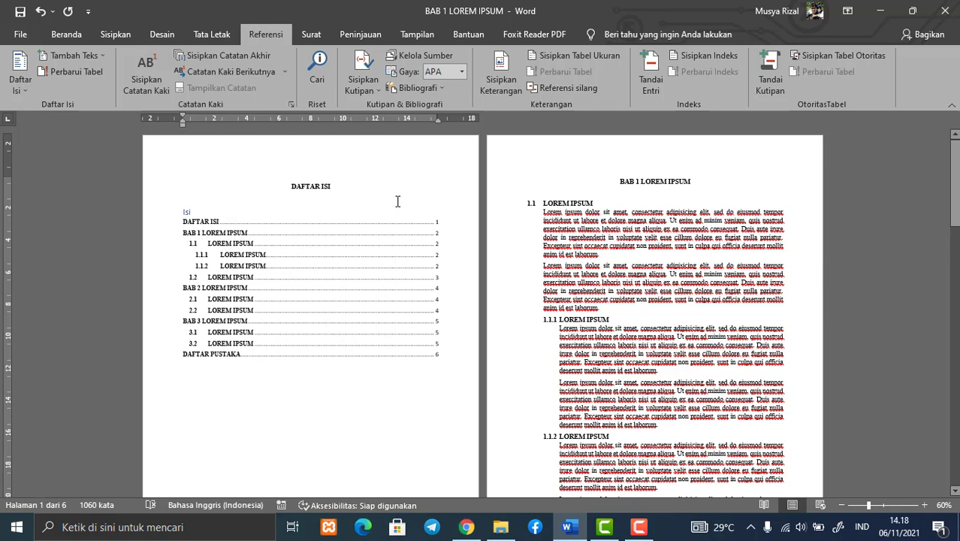
# Insert a long run of blank lines after the last paragraph of section 1.1.1, pushing heading 1.1.2 several pages down
pyautogui.scroll(-2, 541, 256)
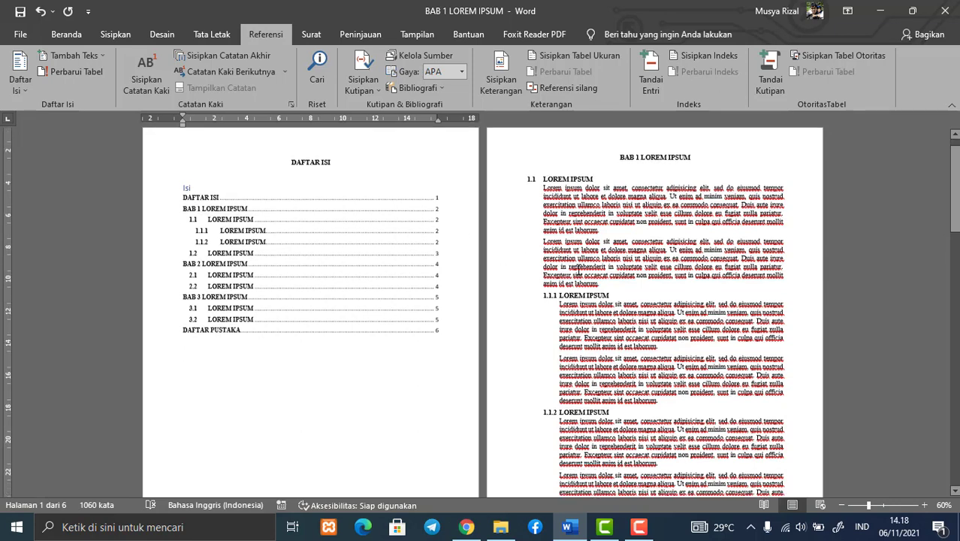
pyautogui.scroll(-1, 658, 323)
pyautogui.click(676, 313)
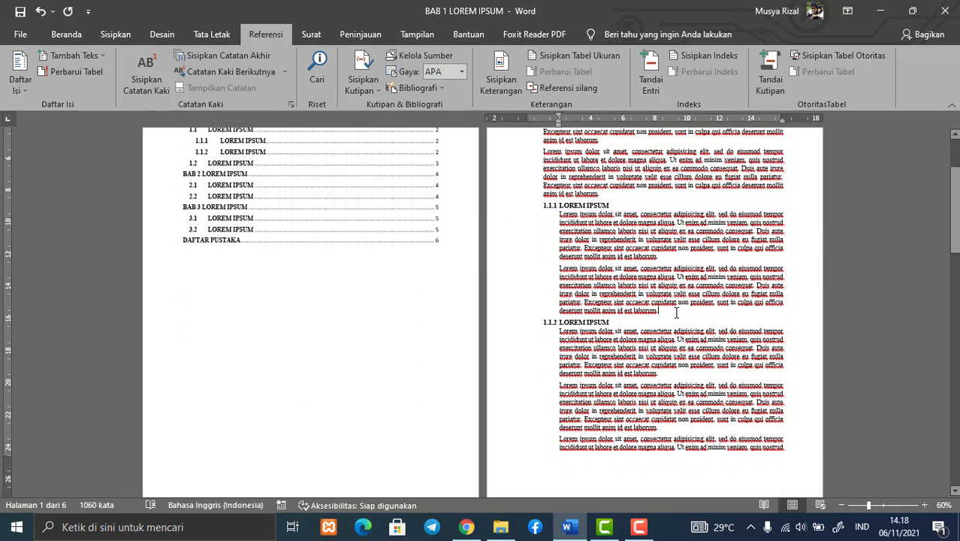
pyautogui.scroll(-2, 676, 313)
pyautogui.scroll(3, 677, 312)
pyautogui.scroll(2, 678, 312)
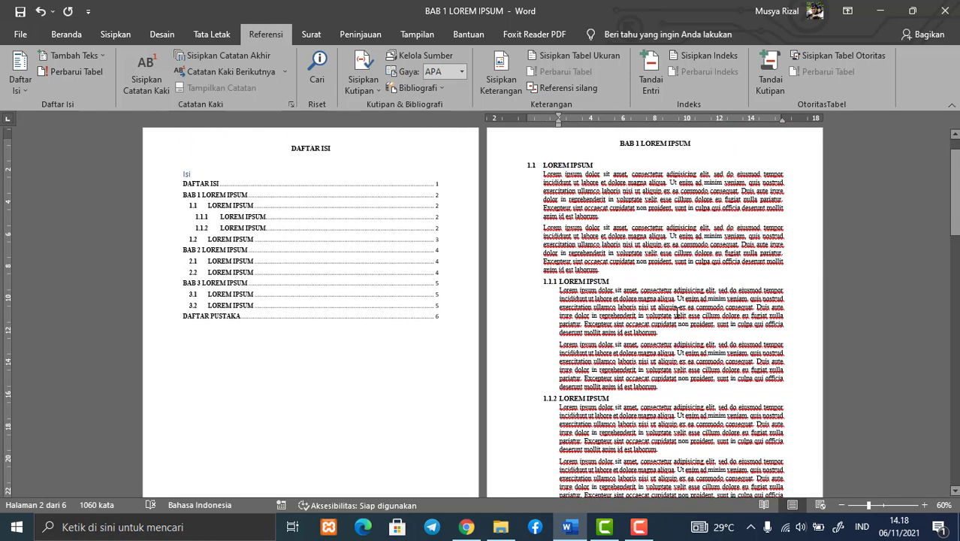
pyautogui.press('Return')
pyautogui.press('Return')
pyautogui.press('Return')
pyautogui.press('Return')
pyautogui.press('Return')
pyautogui.press('Return')
pyautogui.press('Return')
pyautogui.press('Return')
pyautogui.press('Return')
pyautogui.press('Return')
pyautogui.press('Return')
pyautogui.press('Return')
pyautogui.press('Return')
pyautogui.press('Return')
pyautogui.press('Return')
pyautogui.press('Return')
pyautogui.press('Return')
pyautogui.press('Return')
pyautogui.press('Return')
pyautogui.press('Return')
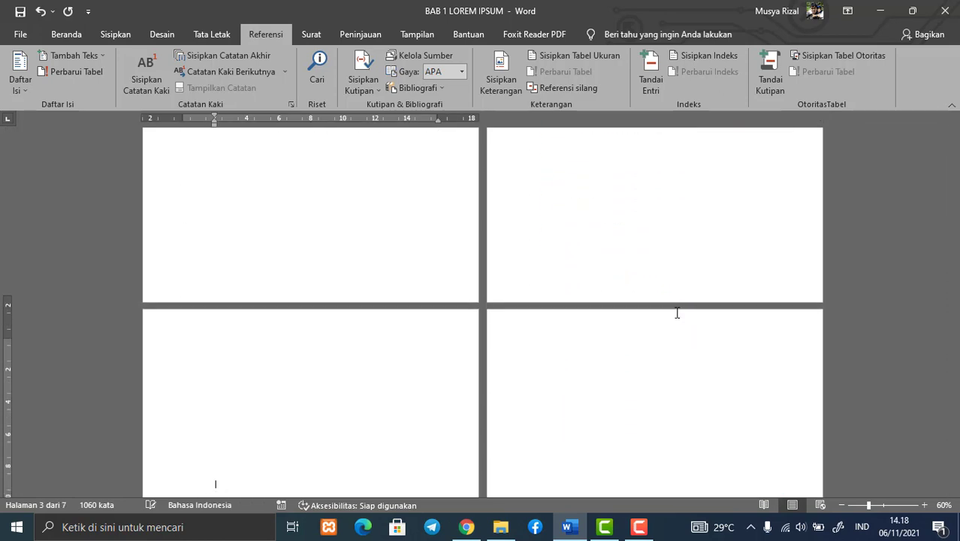
pyautogui.press('Return')
pyautogui.press('Return')
pyautogui.press('Return')
pyautogui.press('Return')
pyautogui.press('Return')
pyautogui.press('Return')
pyautogui.press('Return')
pyautogui.press('Return')
pyautogui.press('Return')
pyautogui.press('Return')
pyautogui.press('Return')
pyautogui.press('Return')
pyautogui.press('Return')
pyautogui.press('Return')
pyautogui.press('Return')
pyautogui.press('Return')
pyautogui.press('Return')
pyautogui.press('Return')
pyautogui.press('Return')
pyautogui.press('Return')
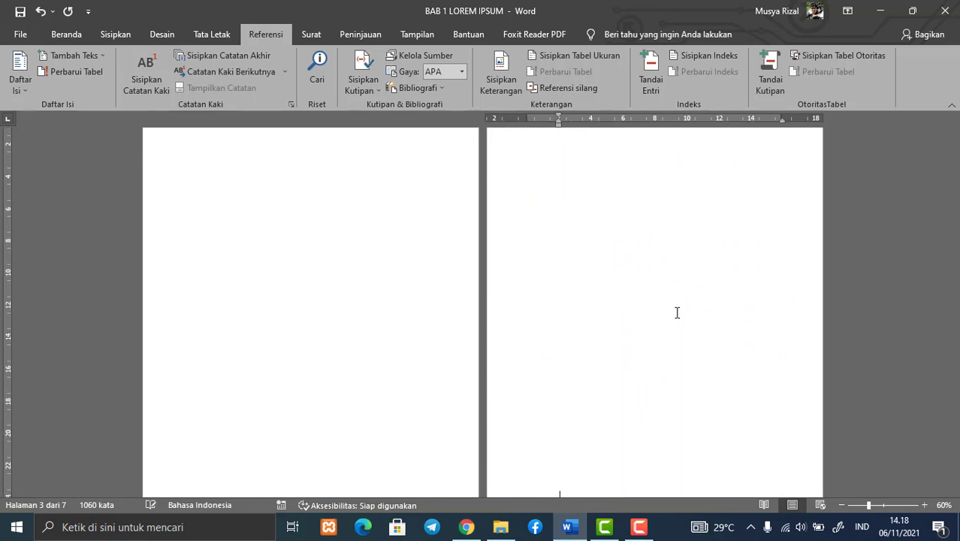
pyautogui.press('Return')
pyautogui.press('Return')
pyautogui.press('Return')
pyautogui.press('Return')
pyautogui.press('Return')
pyautogui.press('Return')
pyautogui.press('Return')
pyautogui.press('Return')
pyautogui.press('Return')
pyautogui.press('Return')
pyautogui.press('Return')
pyautogui.press('Return')
pyautogui.press('Return')
pyautogui.press('Return')
pyautogui.press('Return')
pyautogui.press('Return')
pyautogui.press('Return')
pyautogui.press('Return')
pyautogui.press('Return')
pyautogui.press('Return')
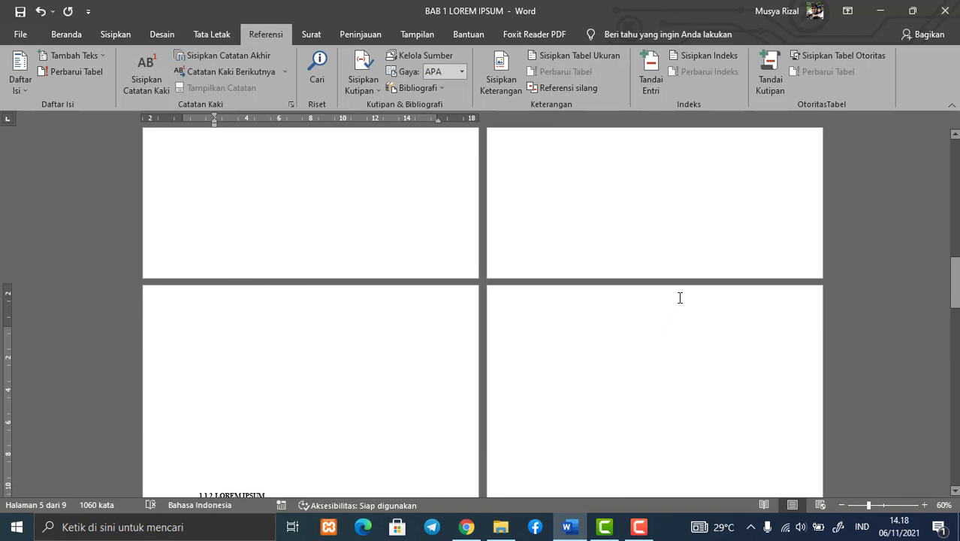
# Update only the page numbers of the table of contents, using the option "Perbarui nomor halaman saja"
pyautogui.scroll(15, 680, 298)
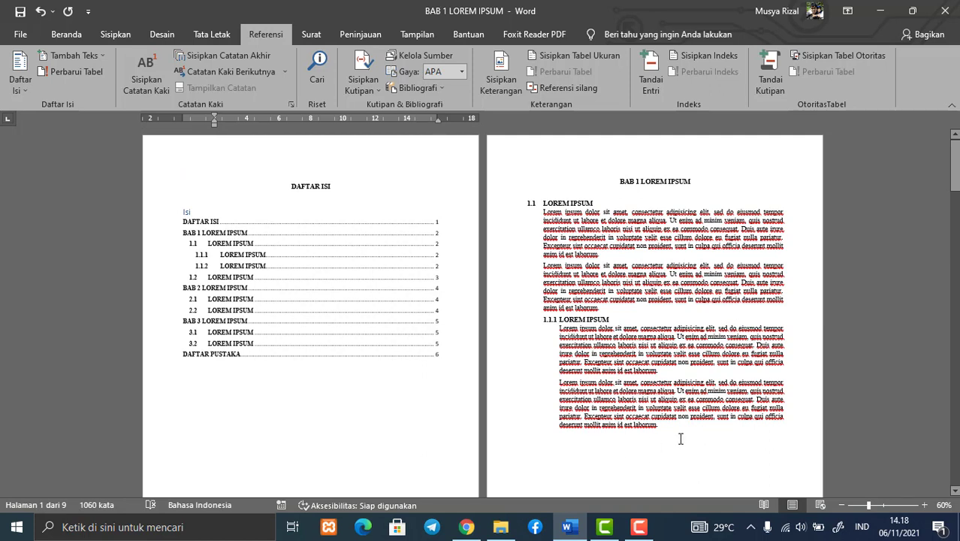
pyautogui.rightClick(366, 264)
pyautogui.click(406, 345)
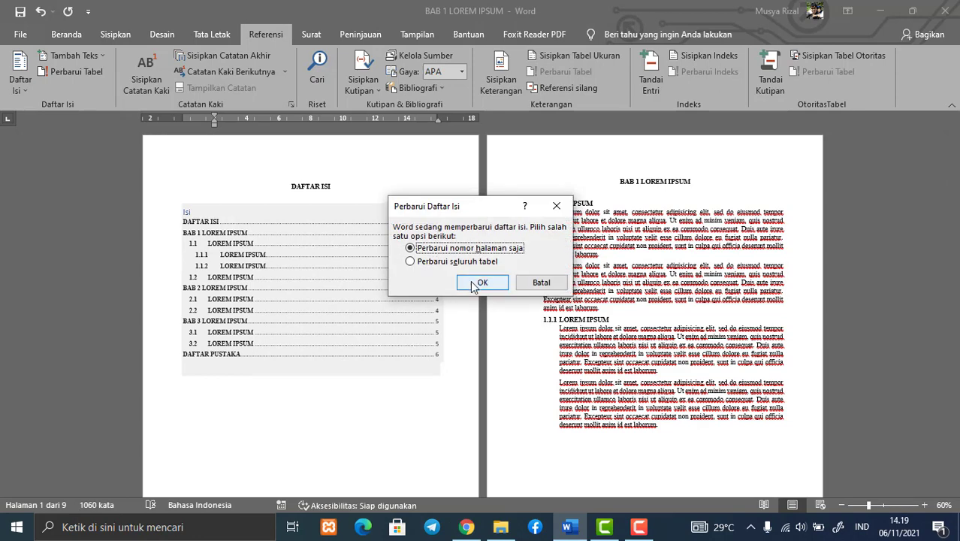
pyautogui.click(474, 284)
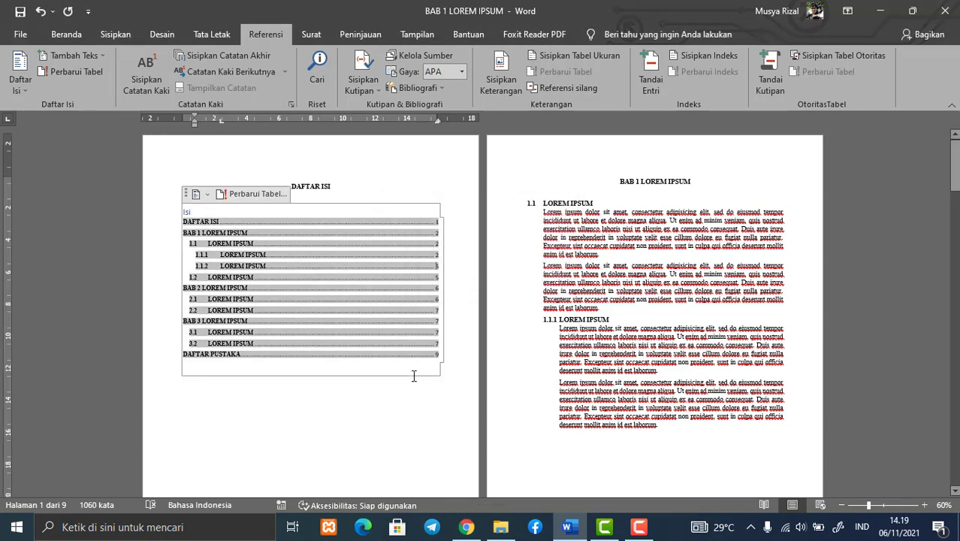
pyautogui.click(414, 376)
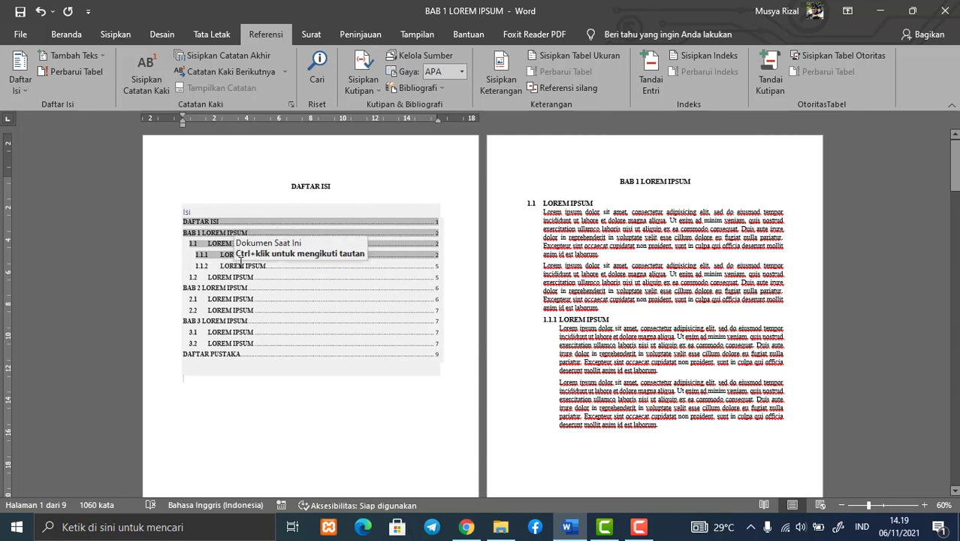
pyautogui.keyDown('ctrl'); pyautogui.click(440, 269); pyautogui.keyUp('ctrl')
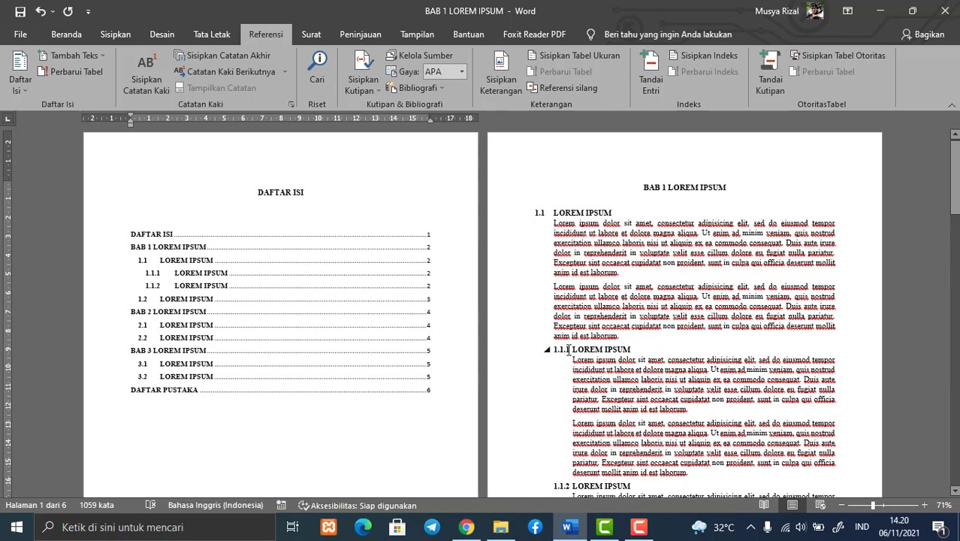
pyautogui.scroll(-12, 502, 299)
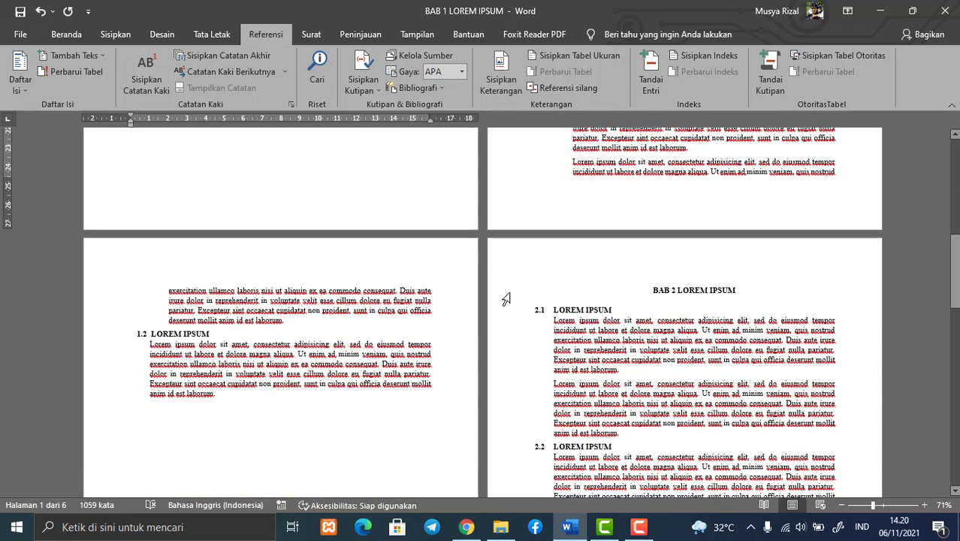
pyautogui.scroll(-6, 510, 297)
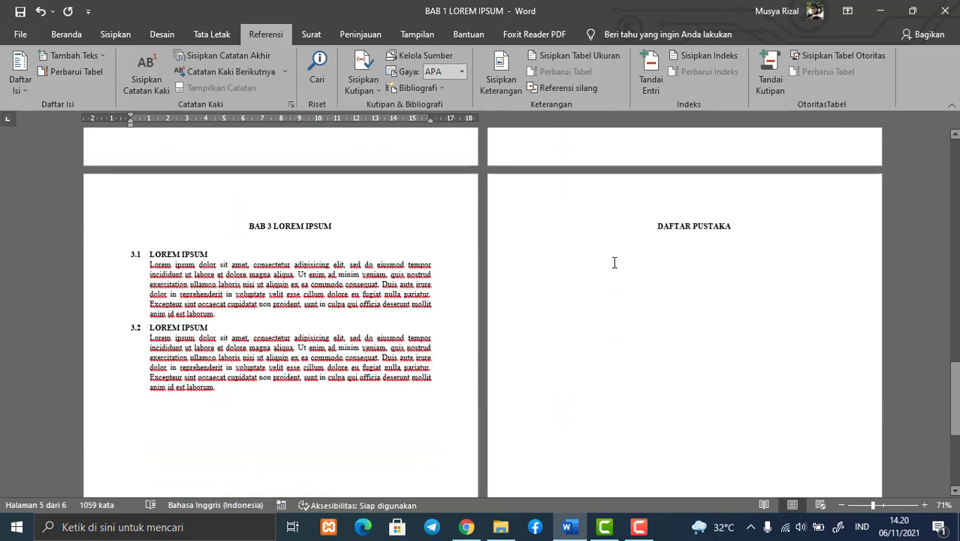
pyautogui.click(691, 333)
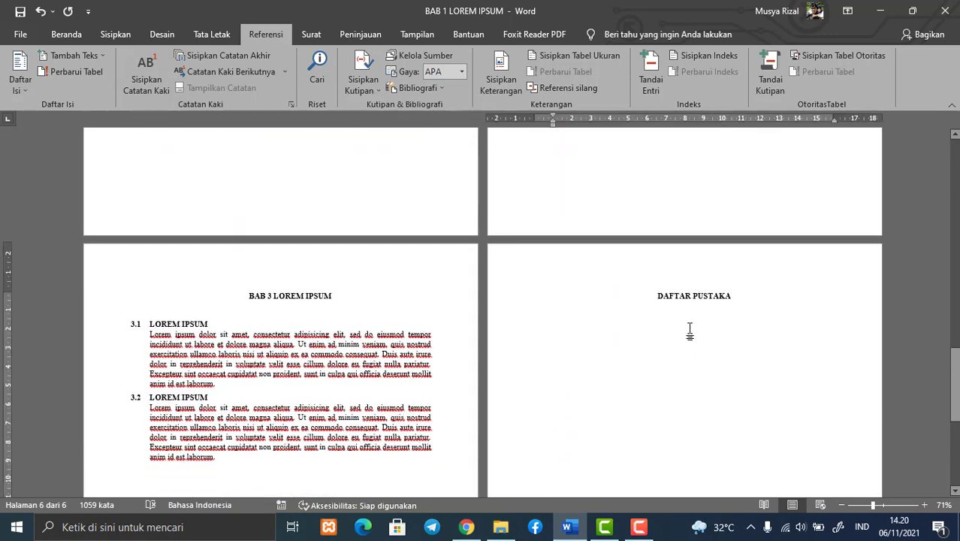
pyautogui.scroll(5, 682, 319)
pyautogui.scroll(10, 682, 320)
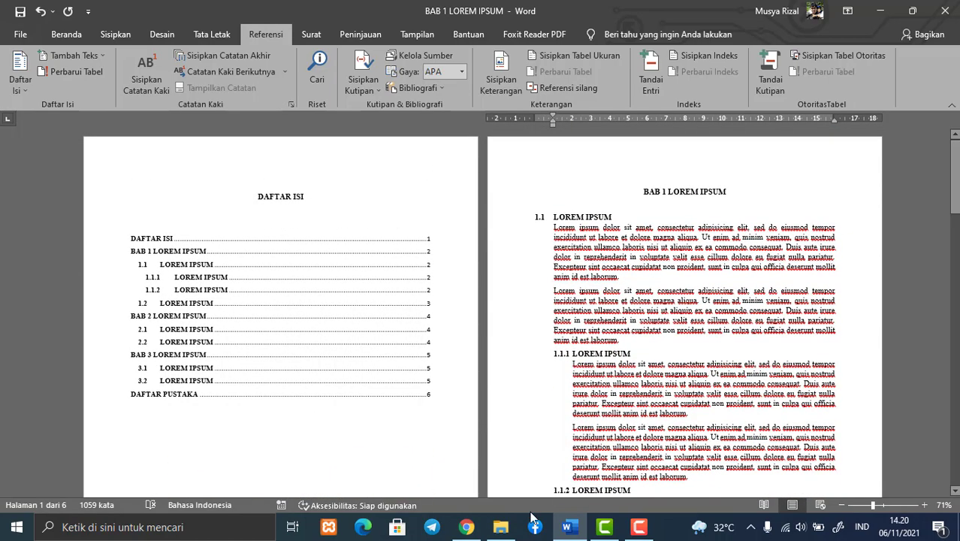
# Switch to Chrome, search the web for "google scholar" and open the Google Scholar site
pyautogui.click(467, 527)
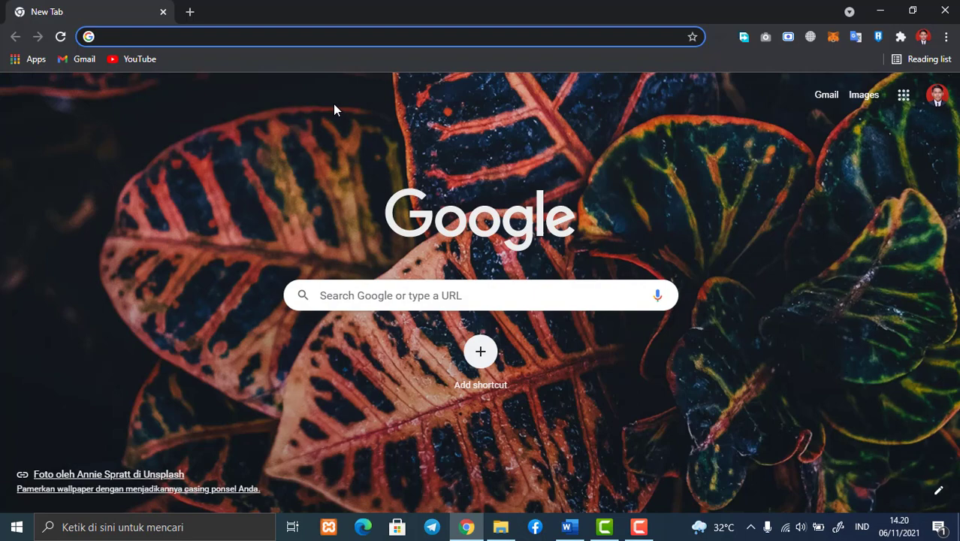
pyautogui.write('goog')
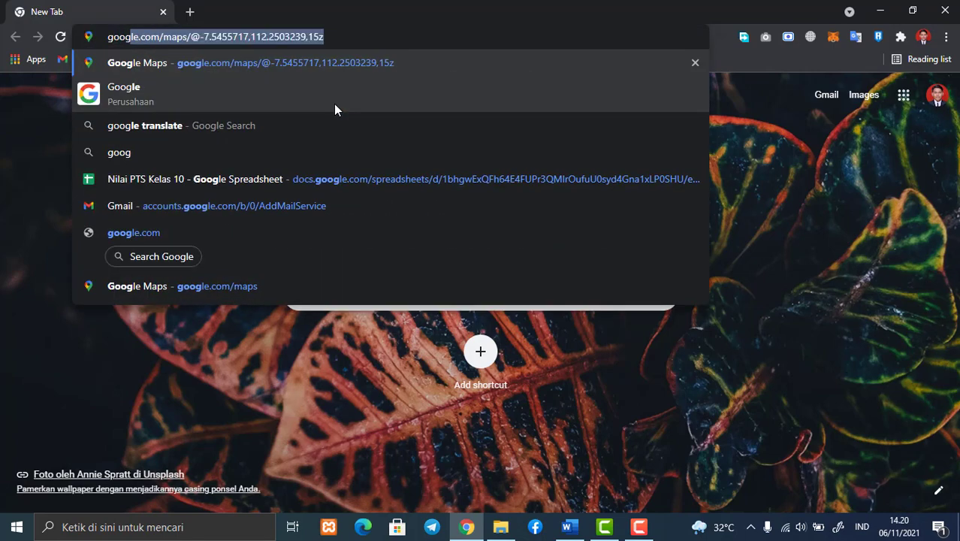
pyautogui.write('le s')
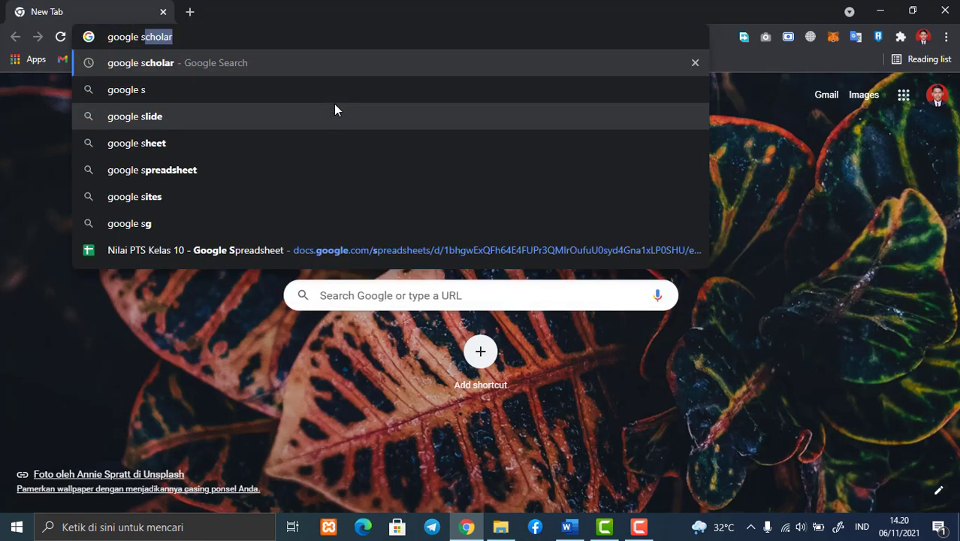
pyautogui.press('Return')
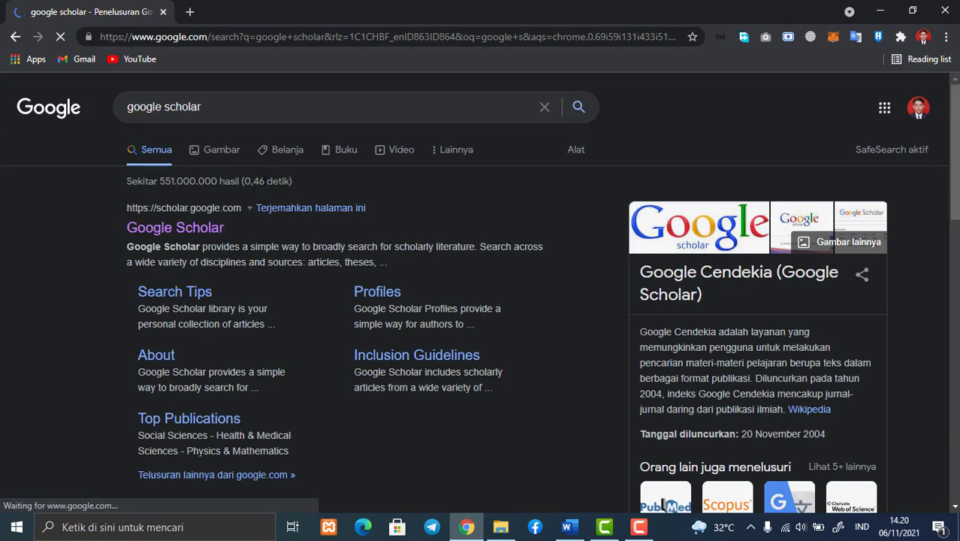
pyautogui.click(213, 227)
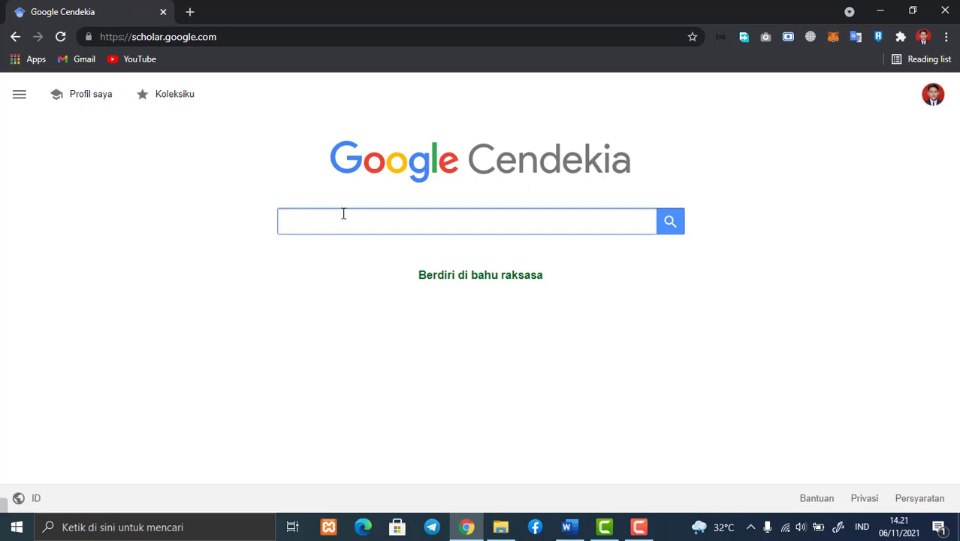
# Search Google Scholar for "kesehatan"
pyautogui.write('kese')
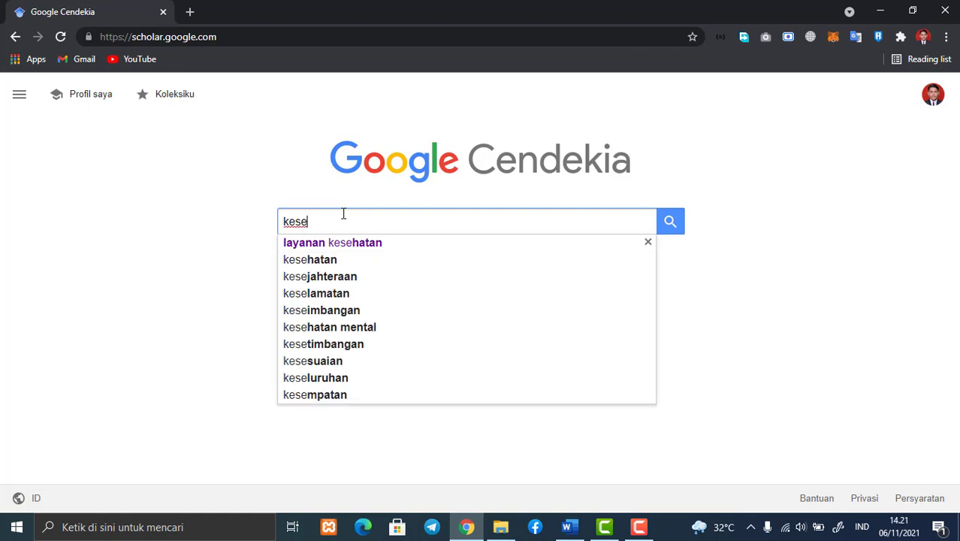
pyautogui.write('hatan')
pyautogui.press('Return')
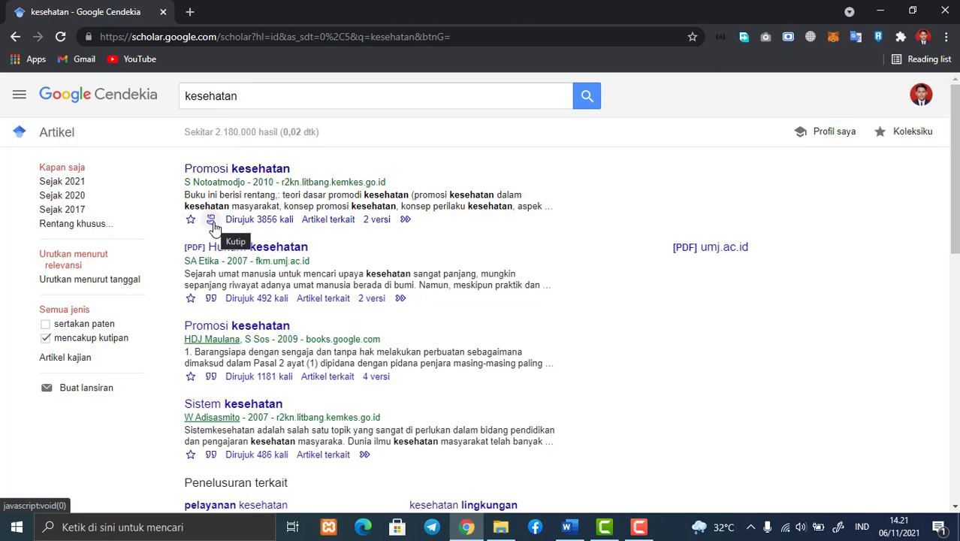
# View the BibTeX citation of the 2010 result "Promosi kesehatan" in a new tab, then return to the results and close the citation window
pyautogui.click(212, 221)
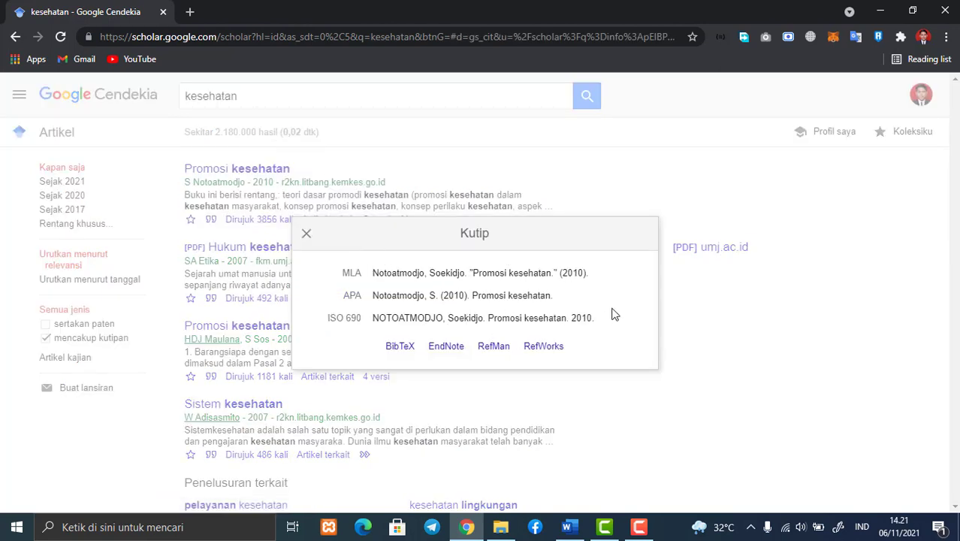
pyautogui.rightClick(401, 348)
pyautogui.click(435, 352)
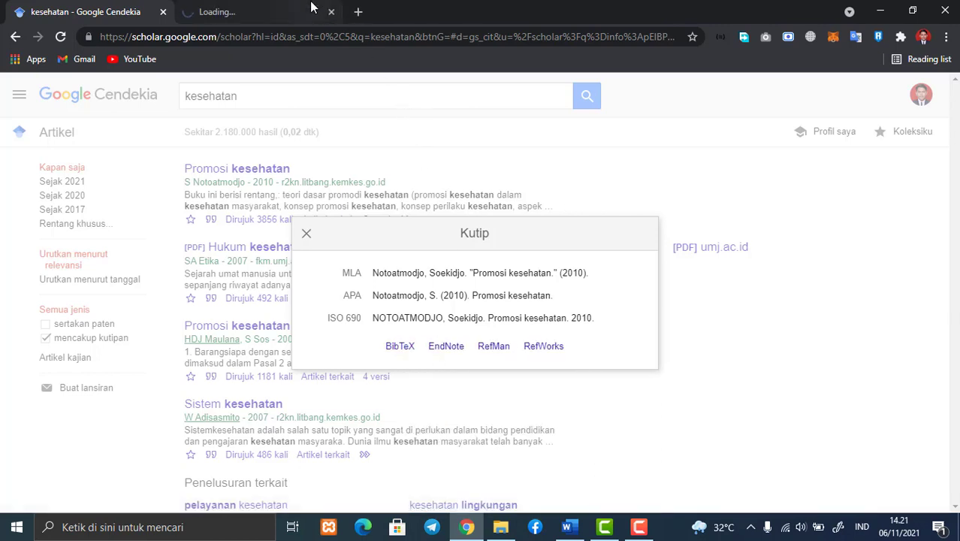
pyautogui.click(272, 10)
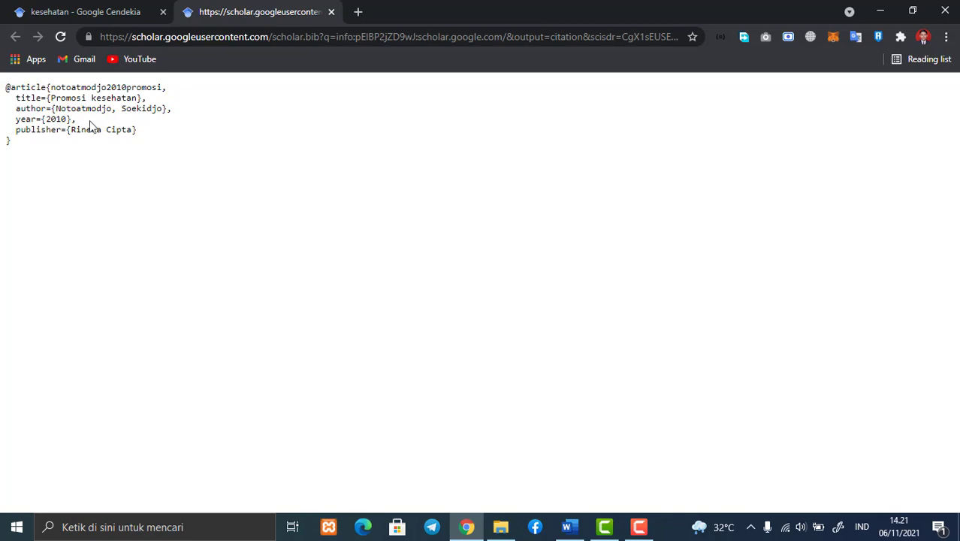
pyautogui.click(107, 9)
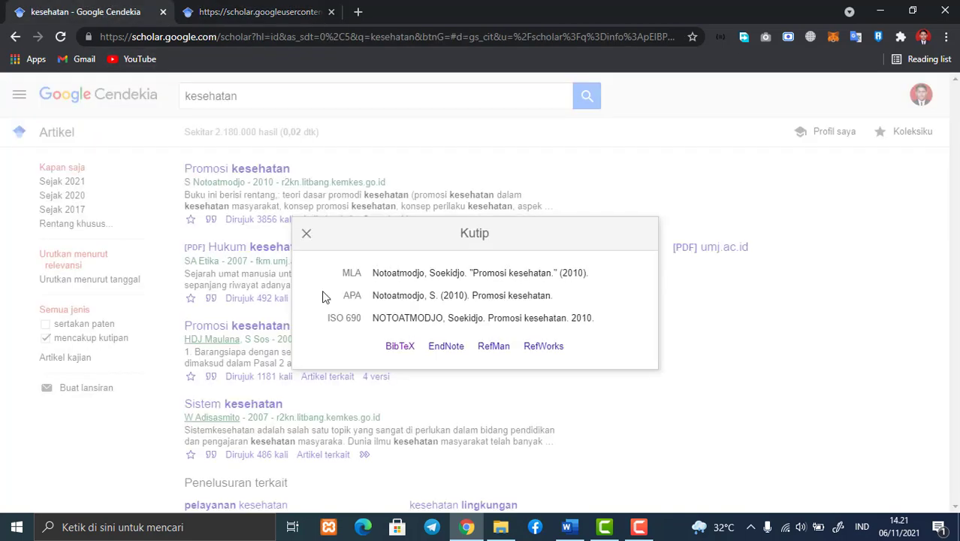
pyautogui.click(590, 424)
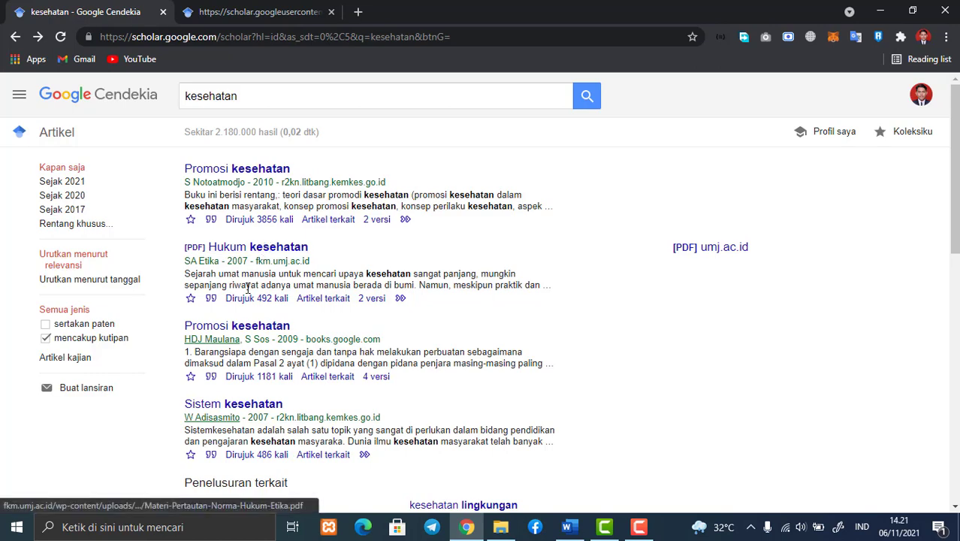
# Open the BibTeX citation of the book "Metodologi penelitian kesehatan" in a new tab and display it
pyautogui.click(210, 299)
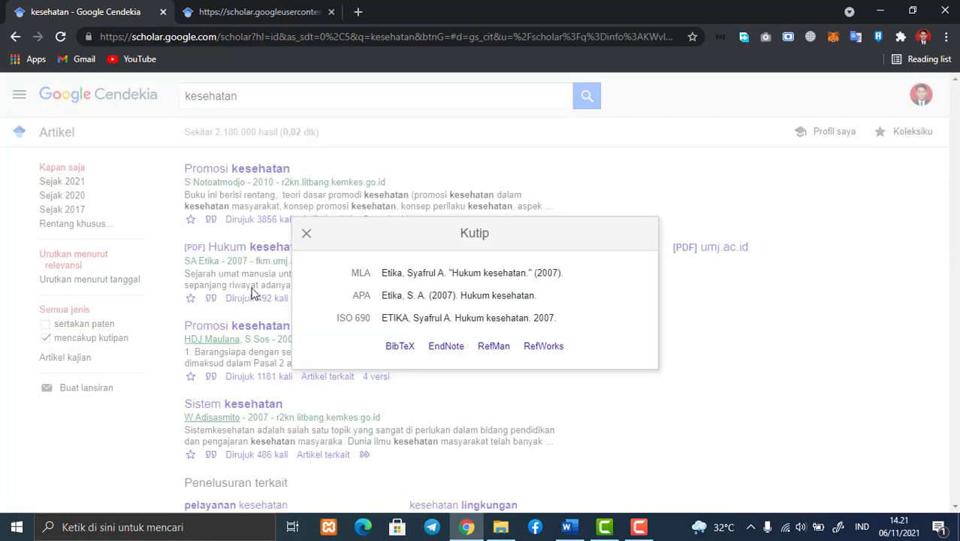
pyautogui.click(285, 233)
pyautogui.scroll(-6, 269, 403)
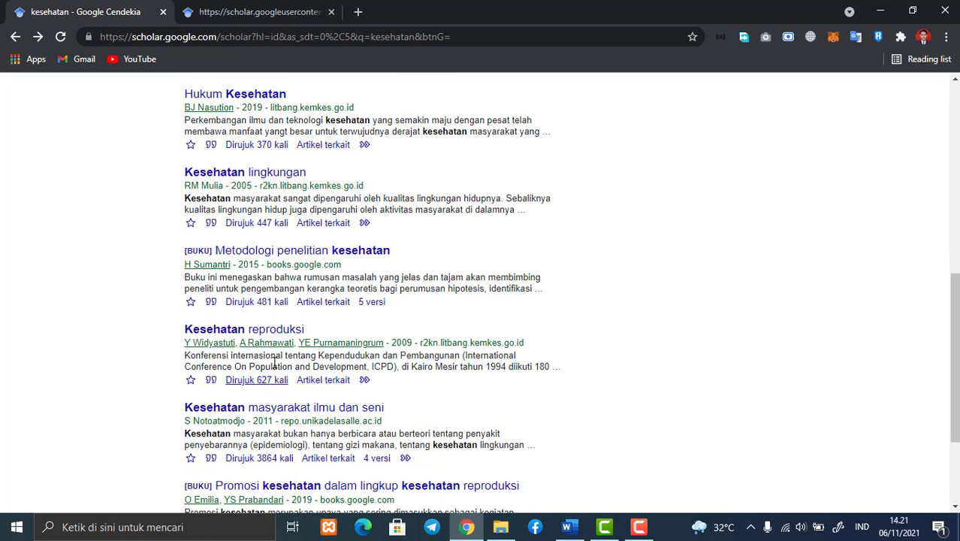
pyautogui.click(211, 302)
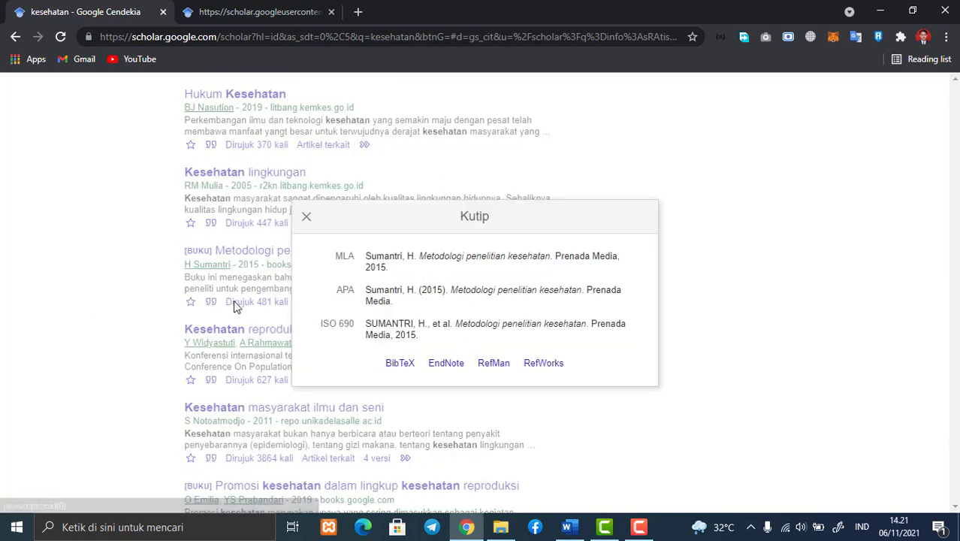
pyautogui.rightClick(402, 363)
pyautogui.click(423, 371)
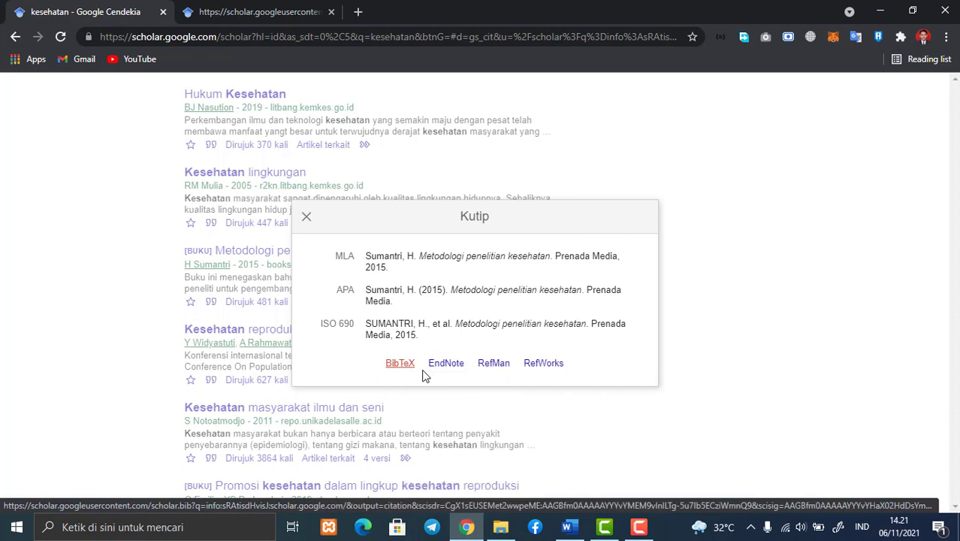
pyautogui.click(149, 387)
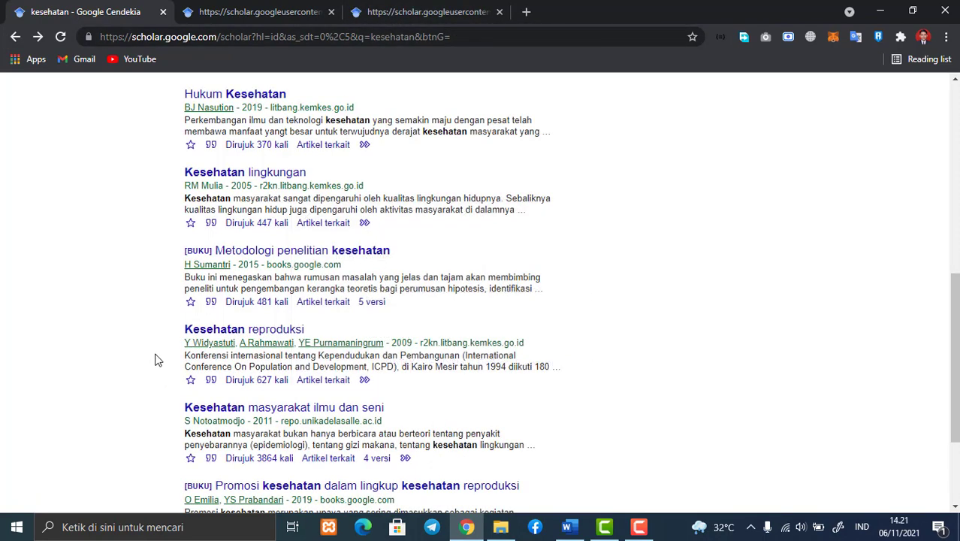
pyautogui.click(409, 14)
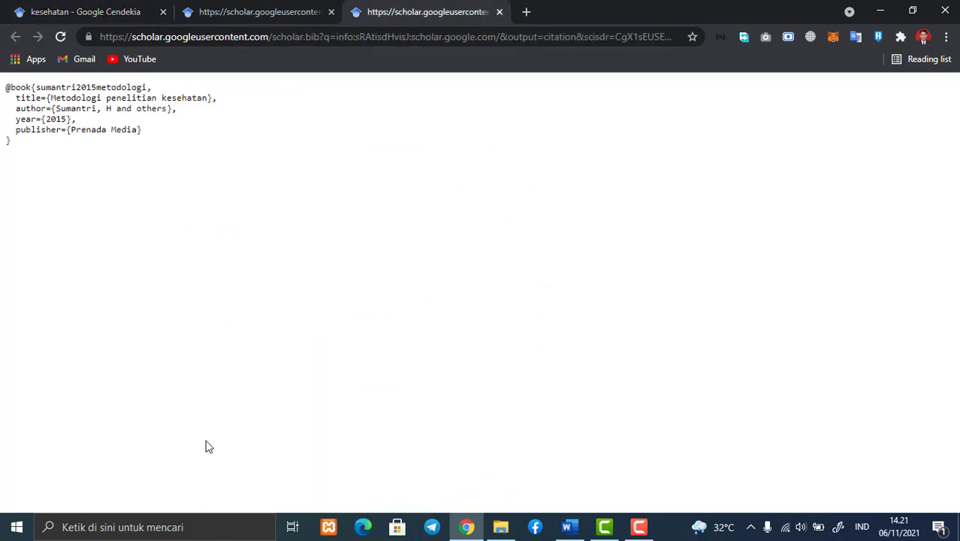
# Switch to Word, place the cursor at the end of the first paragraph of section 1.1 and open the source manager
pyautogui.click(569, 528)
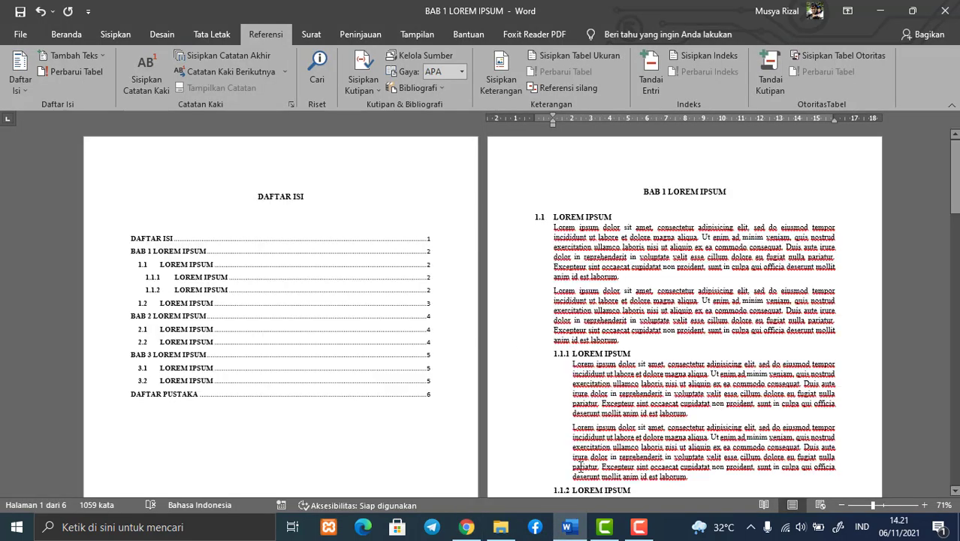
pyautogui.click(642, 275)
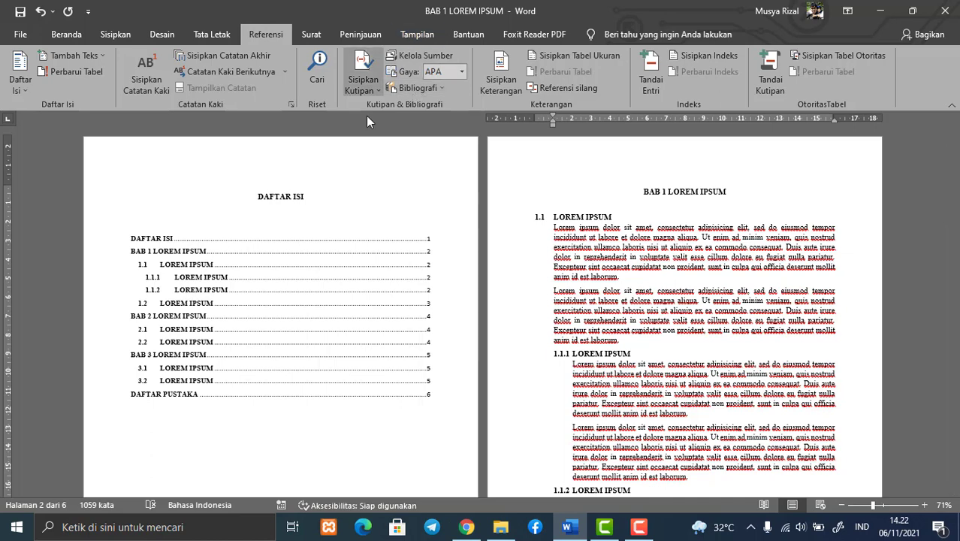
pyautogui.click(411, 57)
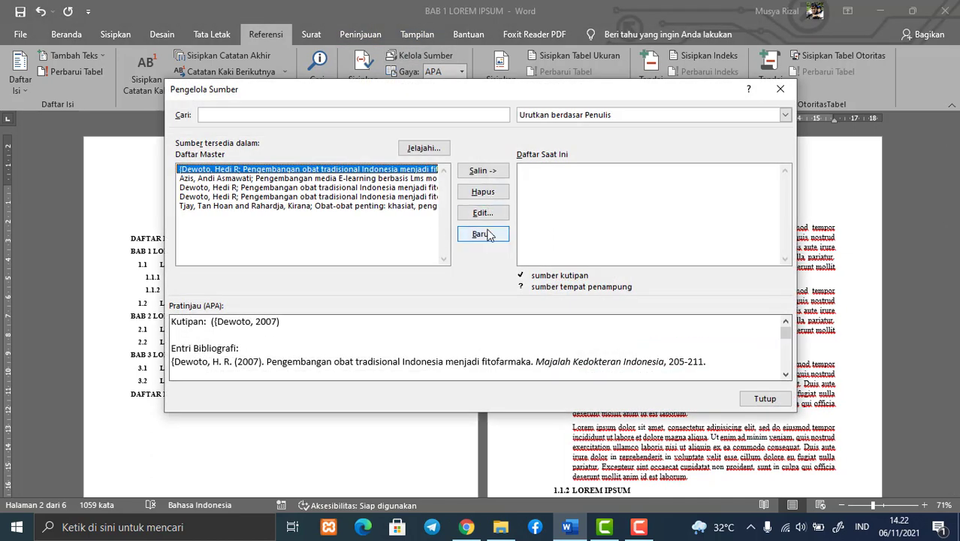
pyautogui.click(779, 90)
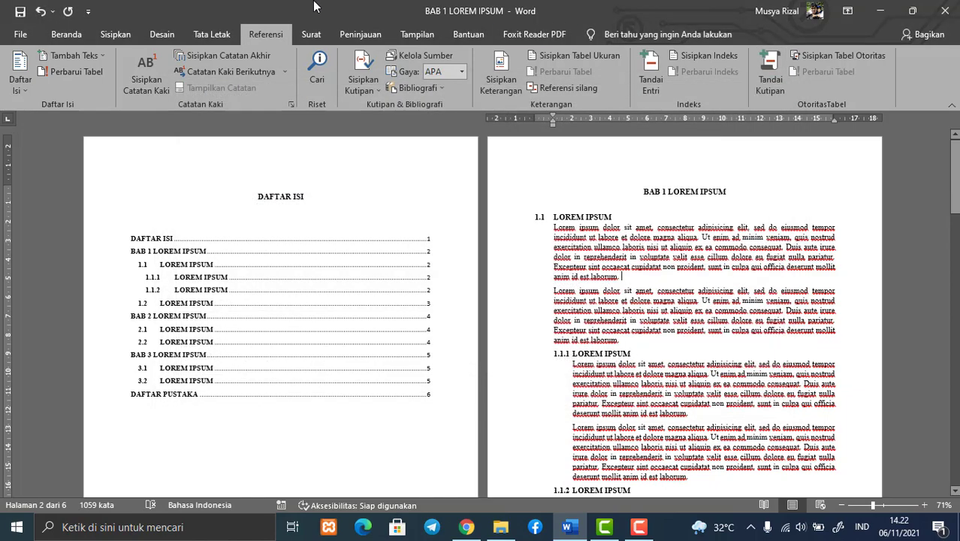
pyautogui.click(432, 58)
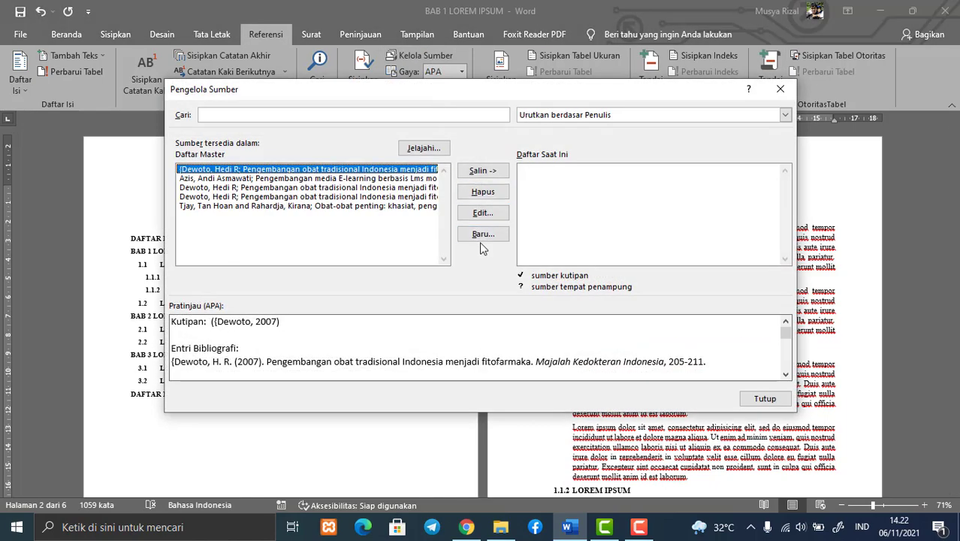
# Start a new bibliography source and set its source type to Buku
pyautogui.click(483, 235)
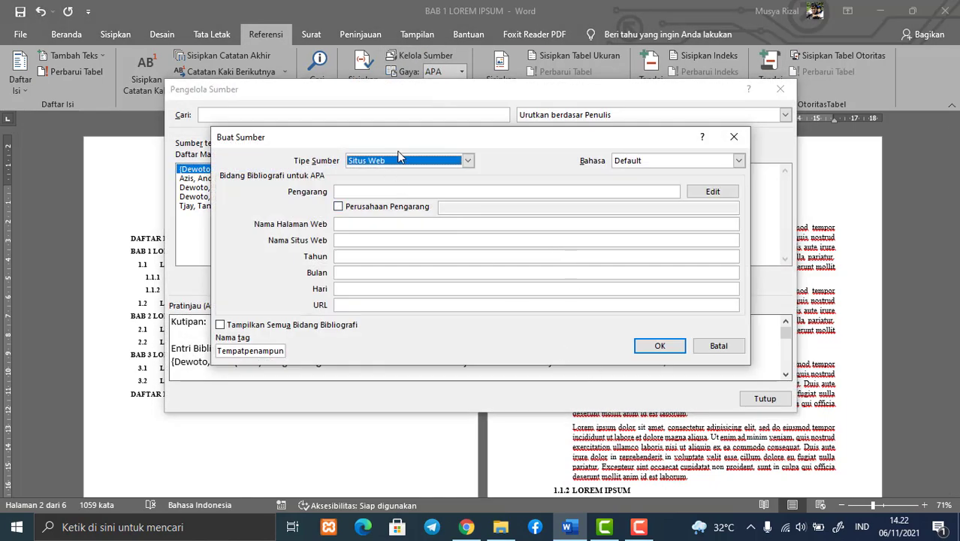
pyautogui.click(468, 161)
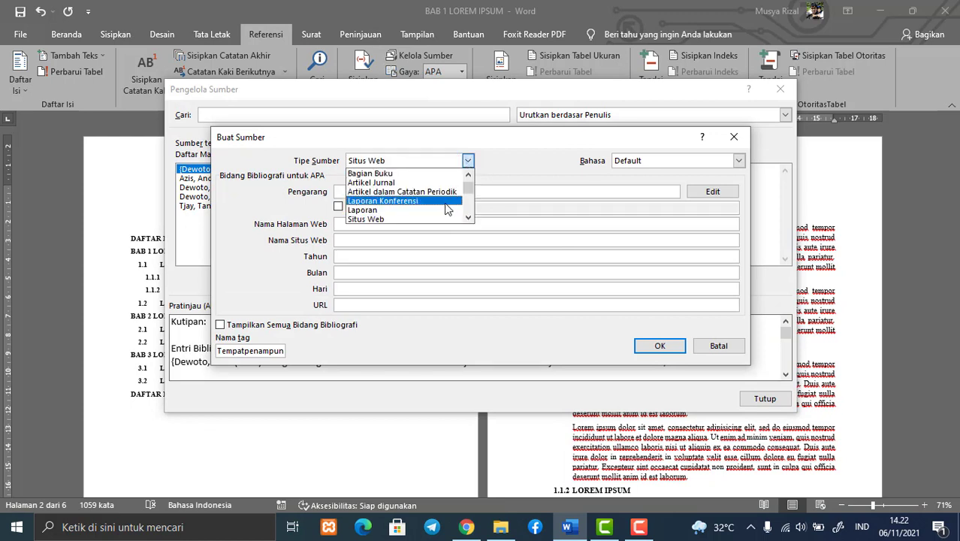
pyautogui.scroll(1, 436, 192)
pyautogui.click(433, 174)
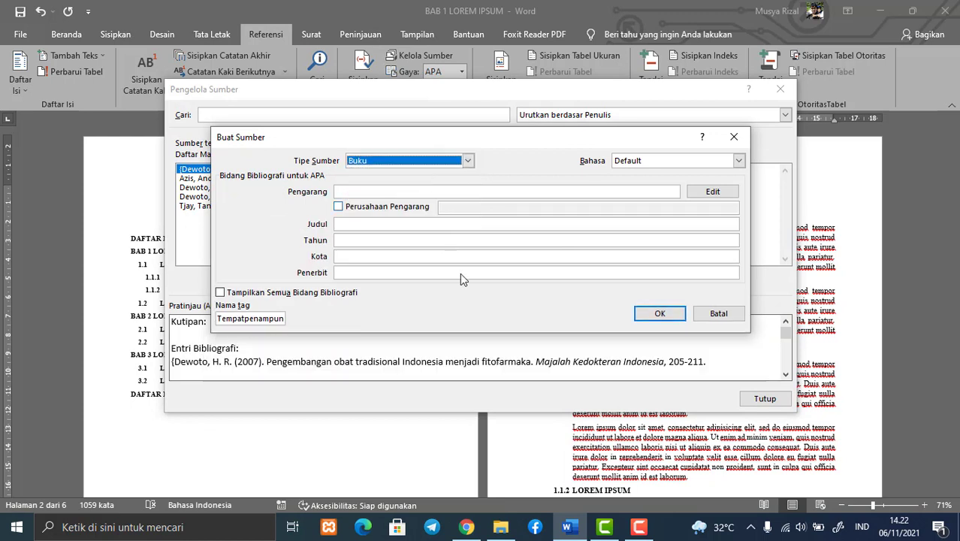
# Copy the title "Metodologi penelitian kesehatan" from the BibTeX entry in Chrome into the Judul field of the new source in Word
pyautogui.click(466, 526)
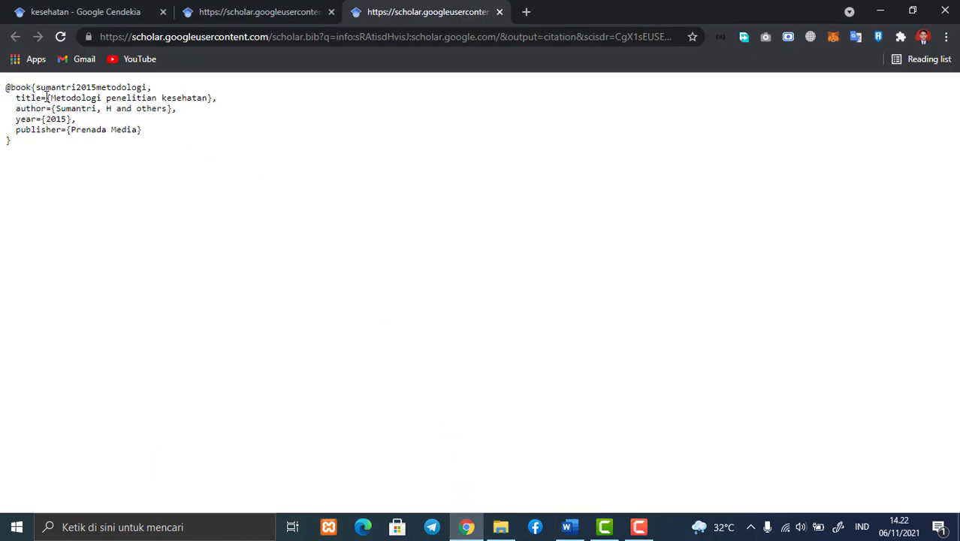
pyautogui.moveTo(50, 98); pyautogui.dragTo(210, 100)
pyautogui.hotkey('ctrl', 'c')
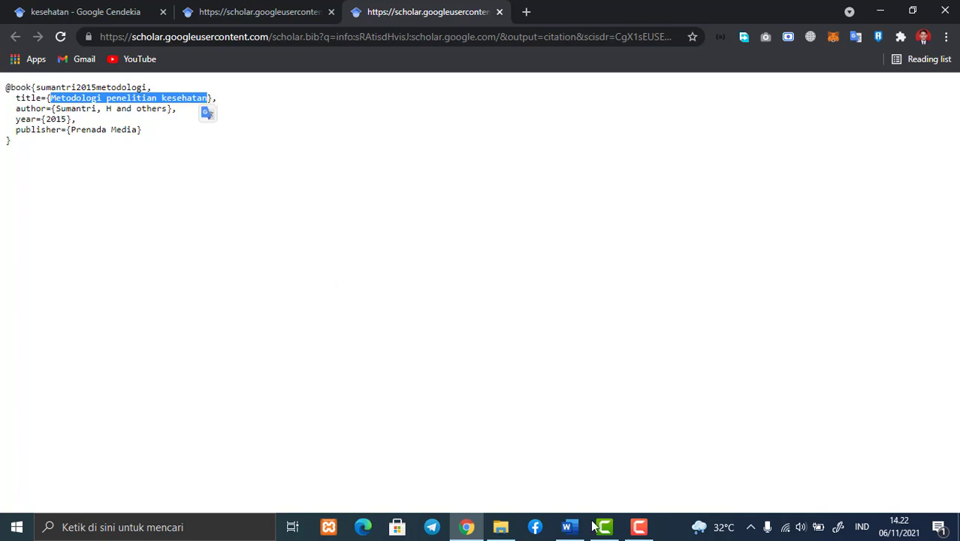
pyautogui.click(568, 527)
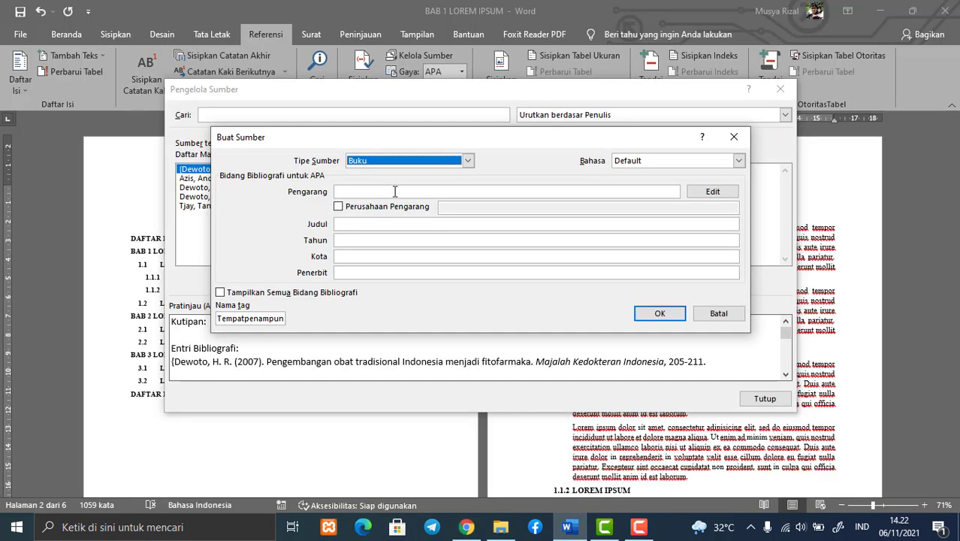
pyautogui.click(441, 223)
pyautogui.hotkey('ctrl', 'v')
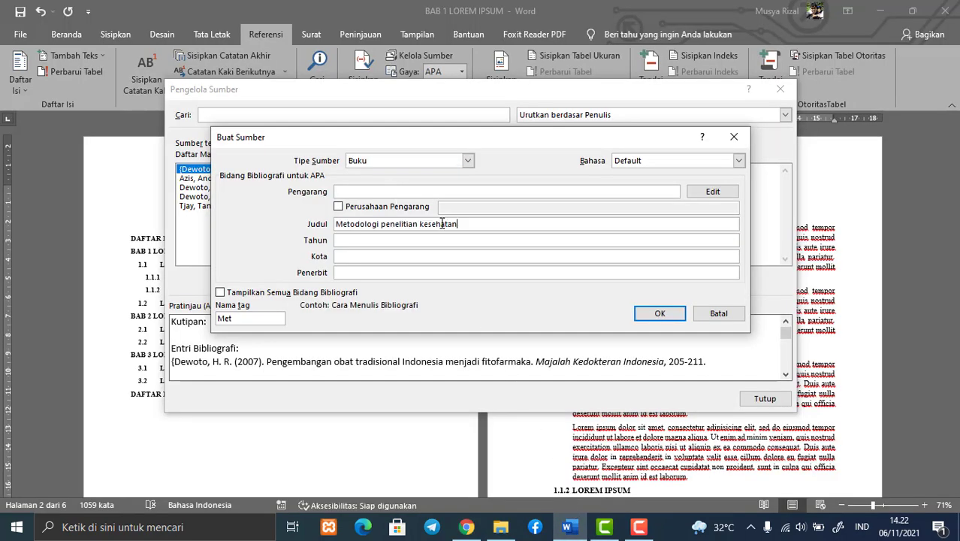
# Copy the author from the book's BibTeX entry in Chrome into the Pengarang field of the new source in Word
pyautogui.click(467, 527)
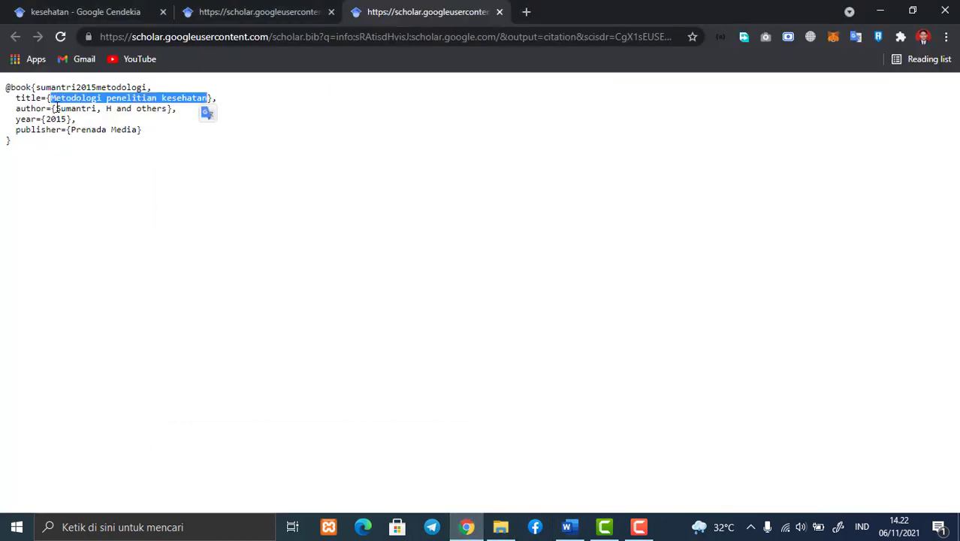
pyautogui.moveTo(57, 108); pyautogui.dragTo(168, 110)
pyautogui.hotkey('ctrl', 'c')
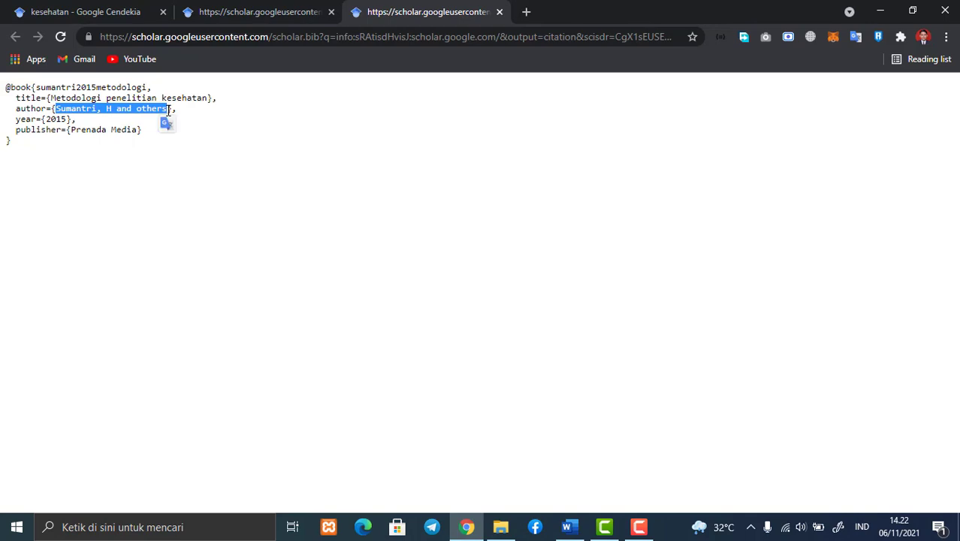
pyautogui.click(569, 527)
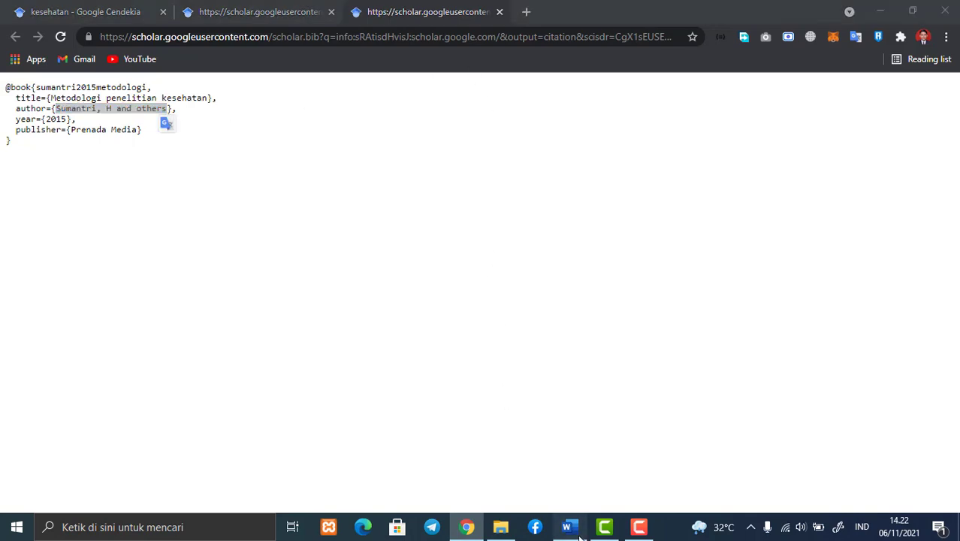
pyautogui.click(347, 191)
pyautogui.hotkey('ctrl', 'v')
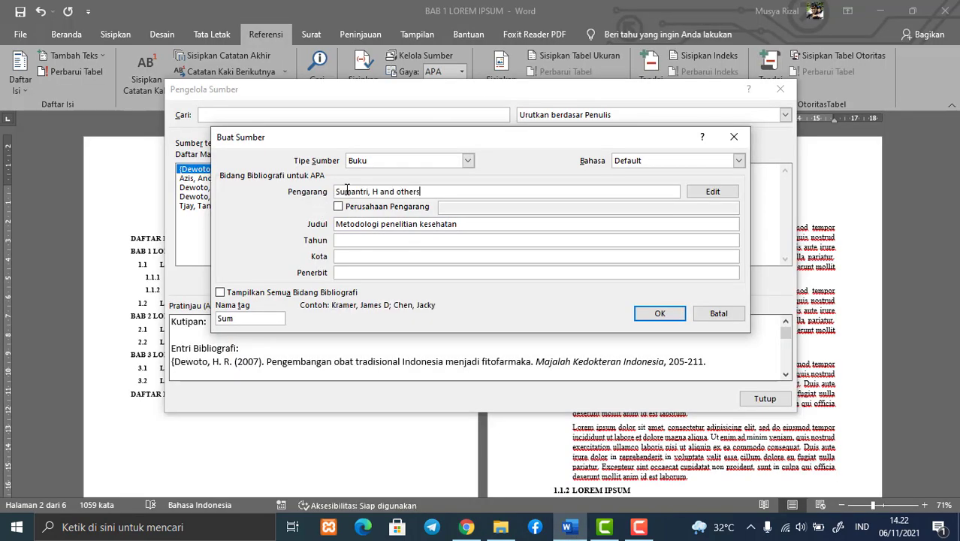
# Set the source's Tahun to 2015 and copy the publisher Prenada Media from the BibTeX entry in Chrome into Word's Penerbit field
pyautogui.click(475, 531)
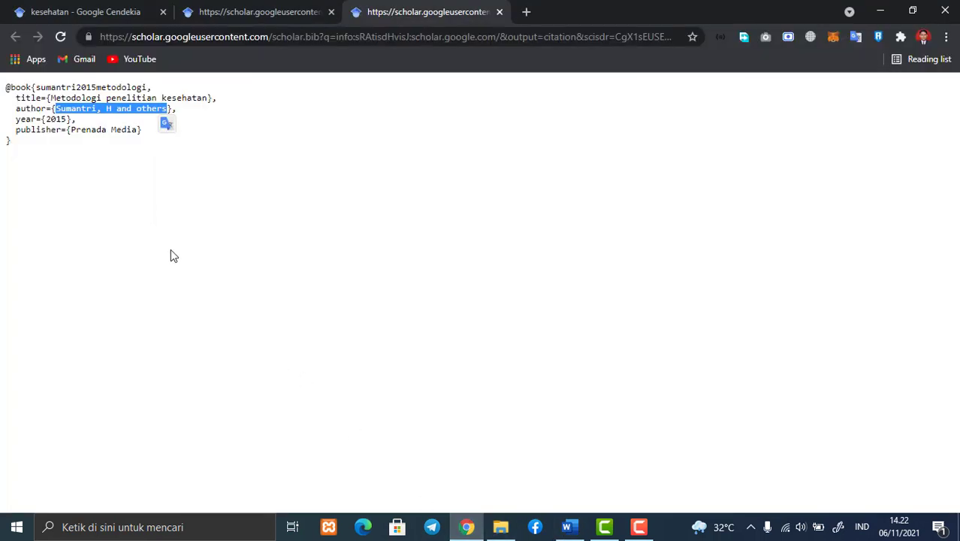
pyautogui.moveTo(69, 129); pyautogui.dragTo(144, 130)
pyautogui.hotkey('ctrl', 'c')
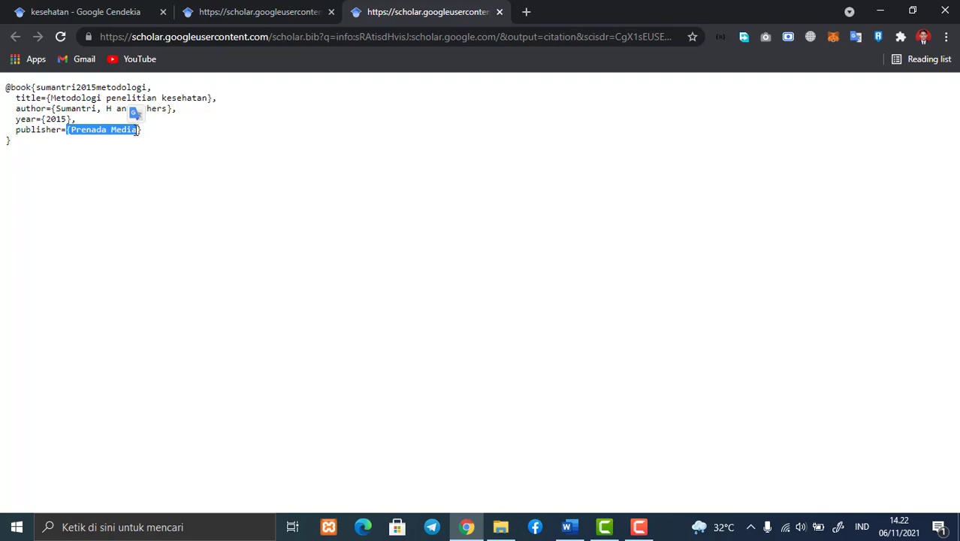
pyautogui.click(569, 527)
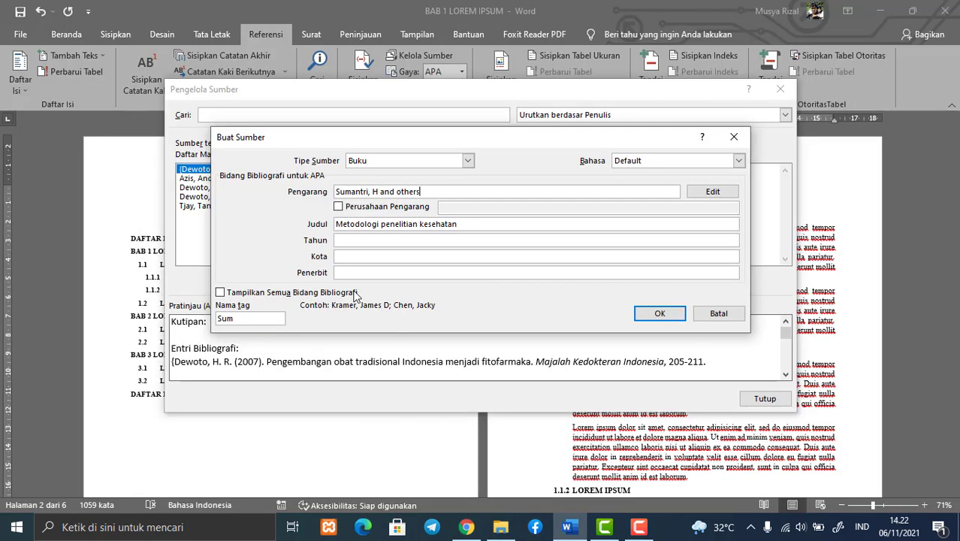
pyautogui.click(349, 240)
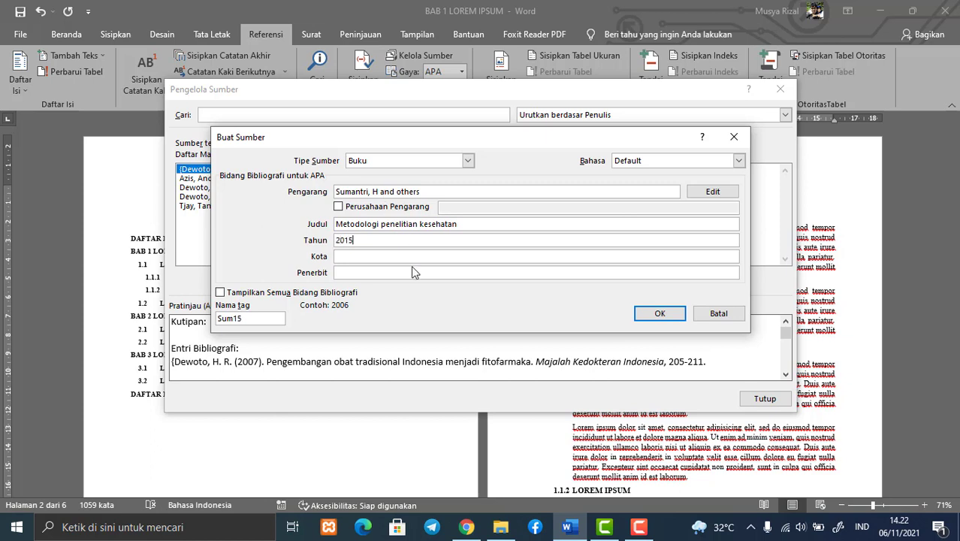
pyautogui.click(361, 273)
pyautogui.hotkey('ctrl', 'v')
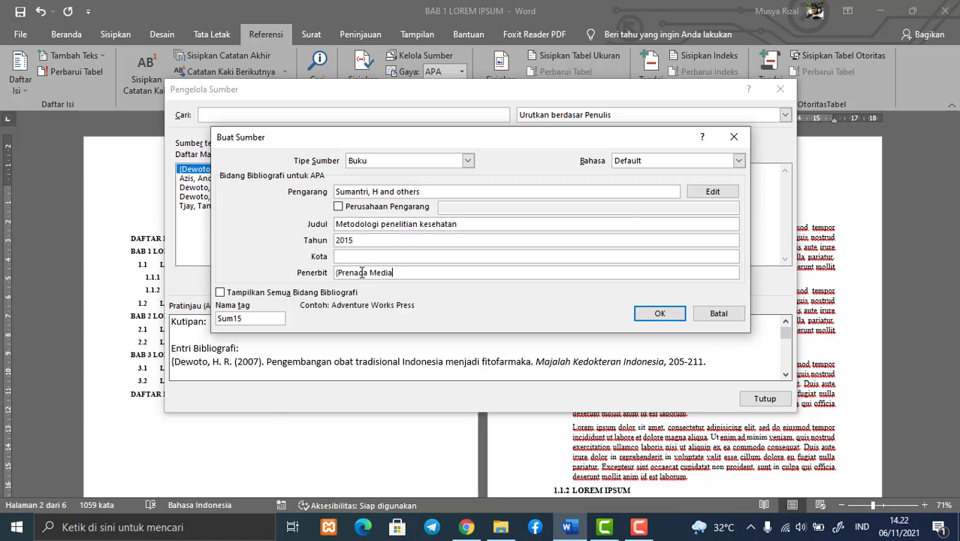
# Remove the stray brace before Prenada Media in the Penerbit field, then save the source and close the source manager
pyautogui.click(337, 274)
pyautogui.press('BackSpace')
pyautogui.click(660, 315)
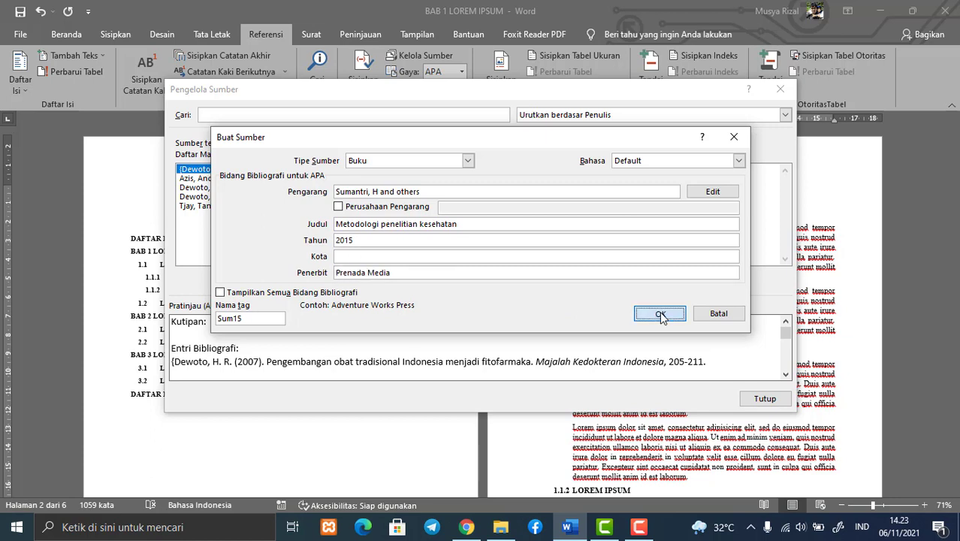
pyautogui.click(745, 397)
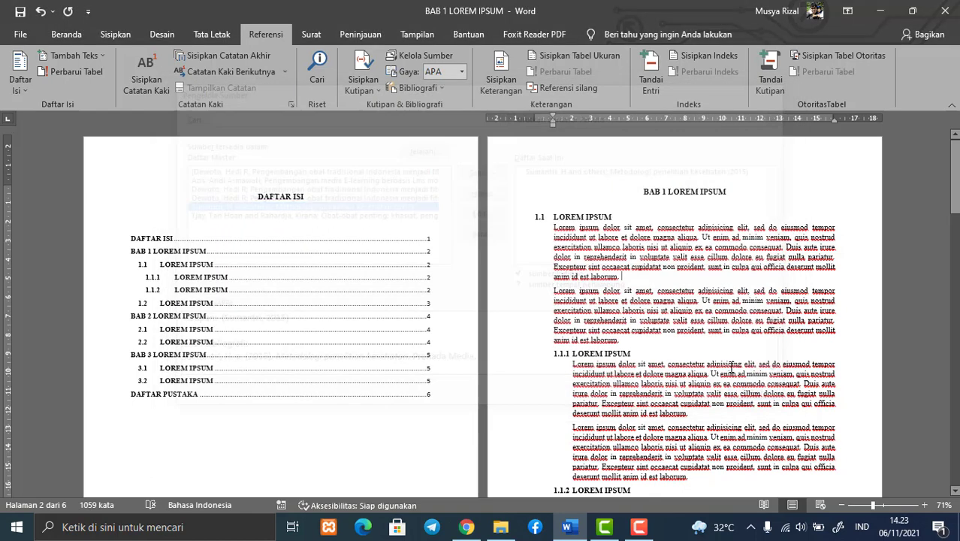
# Insert a citation of "Metodologi penelitian kesehatan" (2015) at the end of the first paragraph of section 1.1
pyautogui.click(464, 72)
pyautogui.click(471, 88)
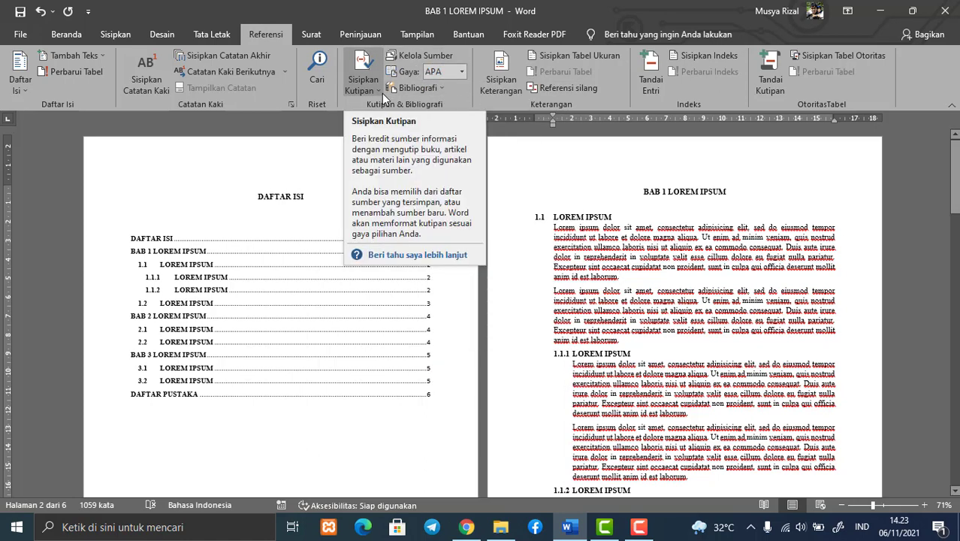
pyautogui.click(376, 84)
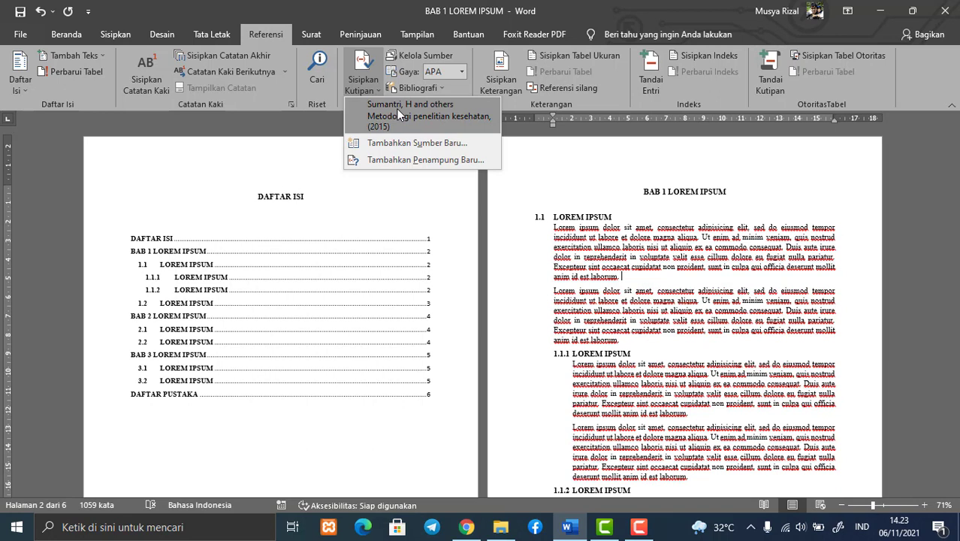
pyautogui.click(397, 108)
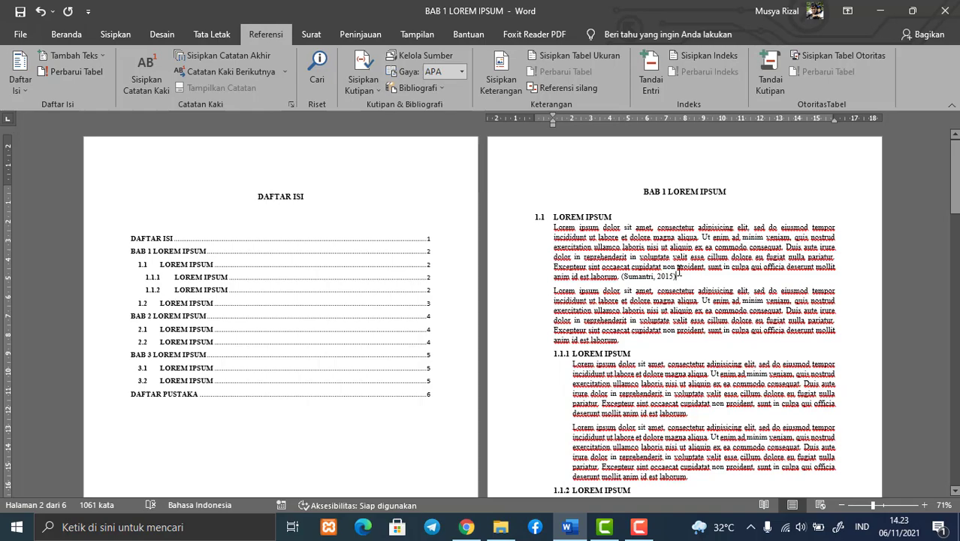
# Insert a bibliography in the built-in Referensi format on the empty line below the DAFTAR PUSTAKA heading
pyautogui.scroll(-20, 618, 265)
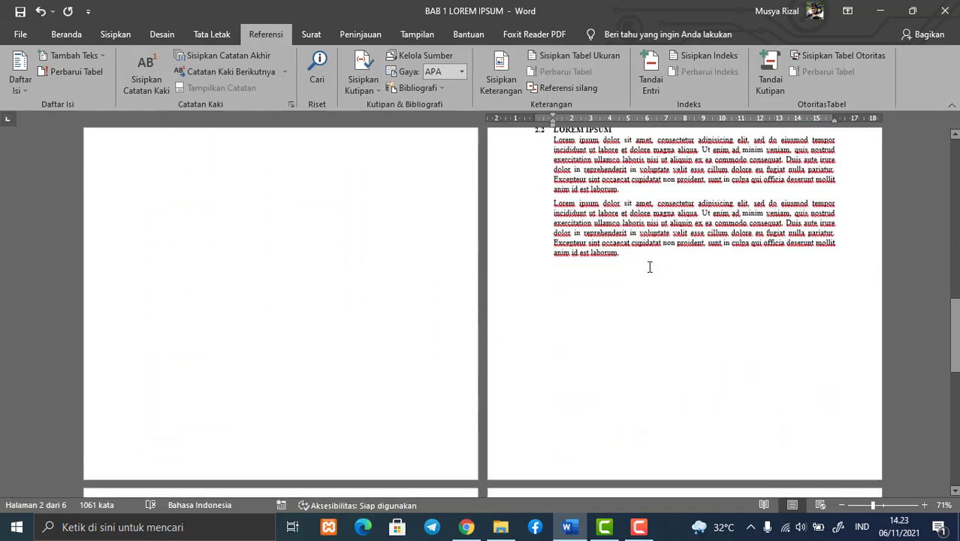
pyautogui.click(671, 189)
pyautogui.scroll(3, 690, 202)
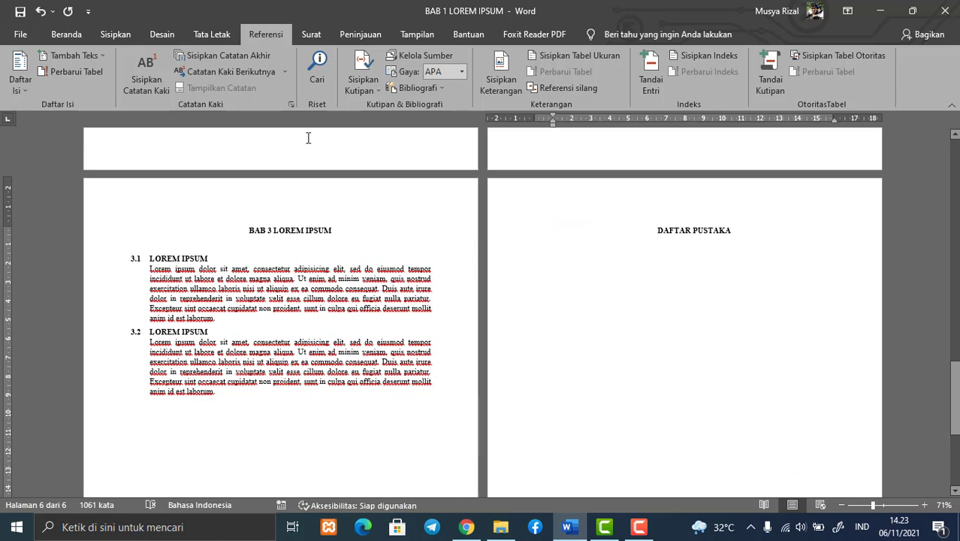
pyautogui.click(432, 90)
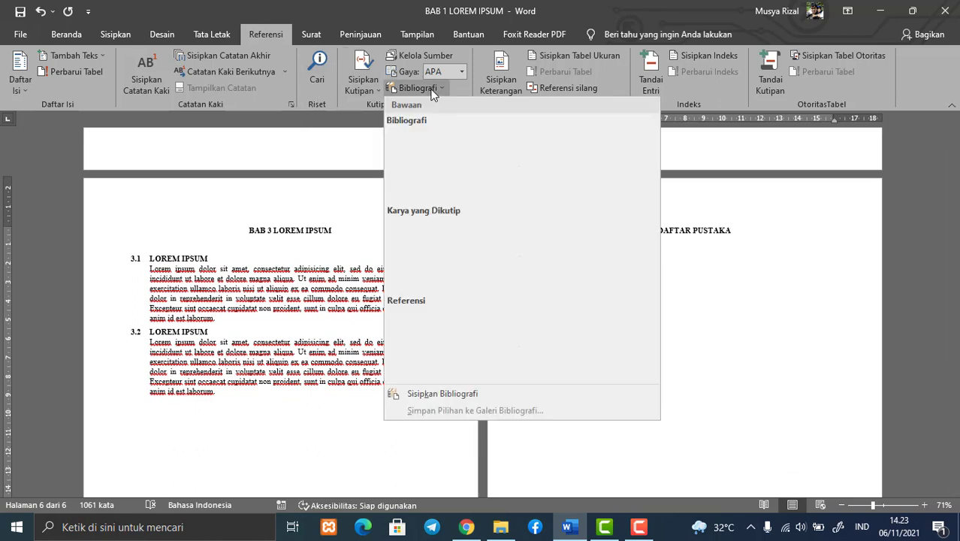
pyautogui.click(535, 344)
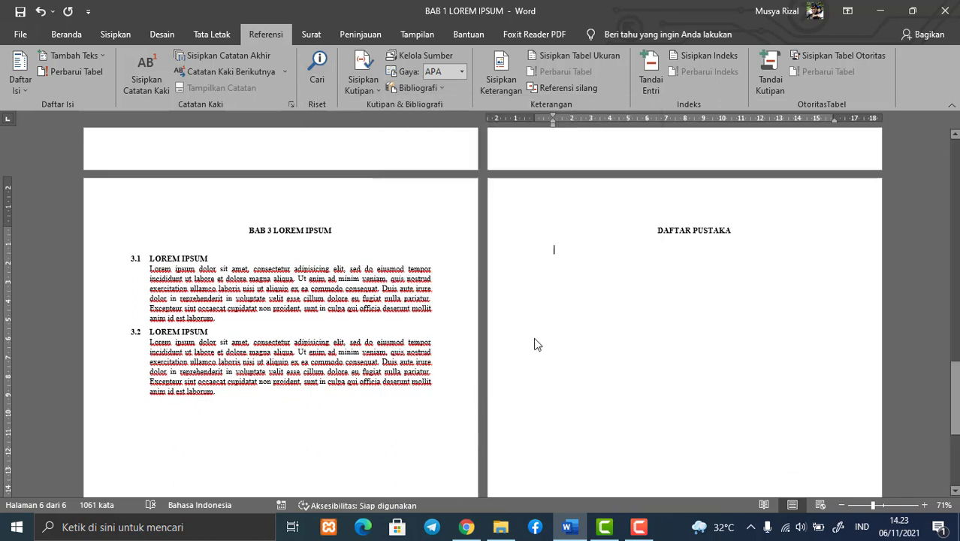
# Delete the "Referensi" title from the bibliography block, keeping the source entry, and leave the block
pyautogui.click(591, 259)
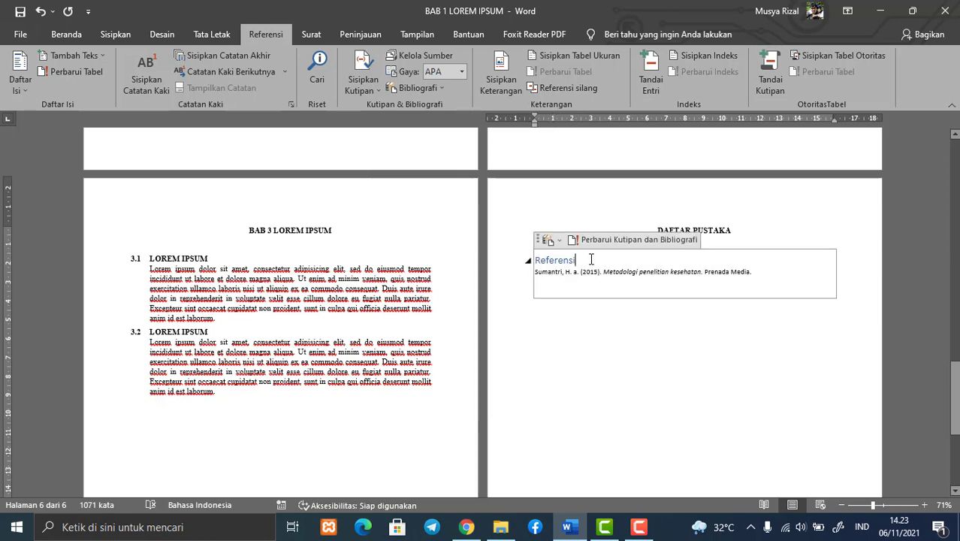
pyautogui.press('BackSpace')
pyautogui.press('BackSpace')
pyautogui.press('BackSpace')
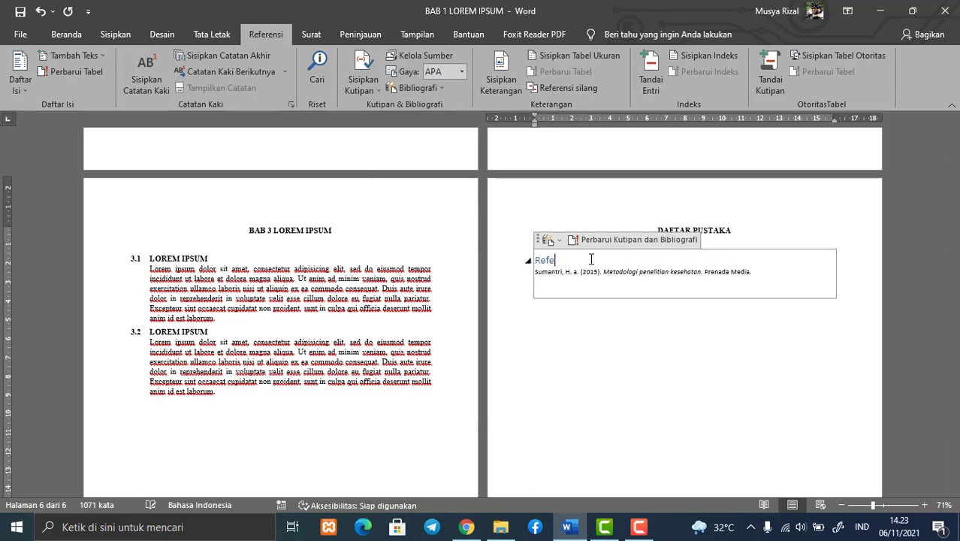
pyautogui.press('Down')
pyautogui.press('Down')
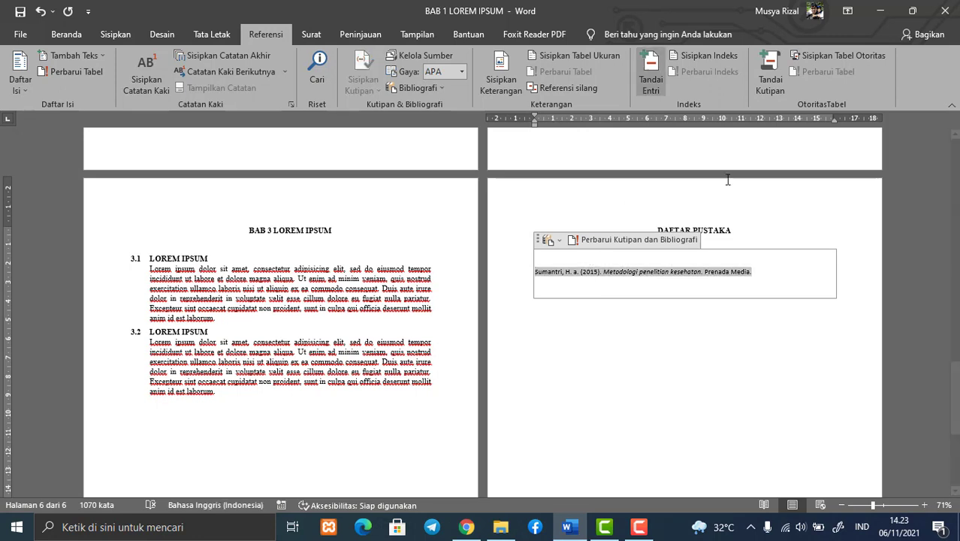
pyautogui.click(683, 372)
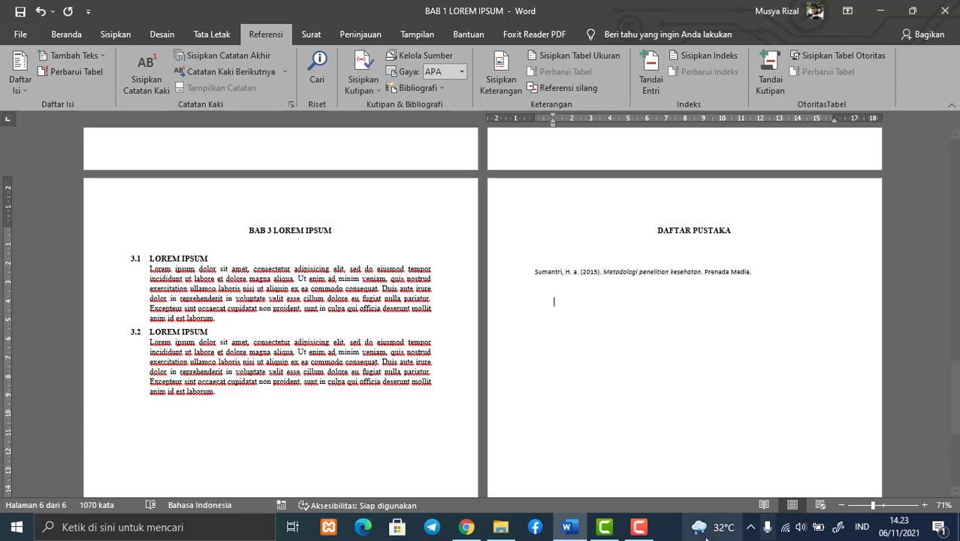
# Switch to Chrome and close both BibTeX citation tabs, returning to the Google Scholar results for "kesehatan"
pyautogui.click(467, 527)
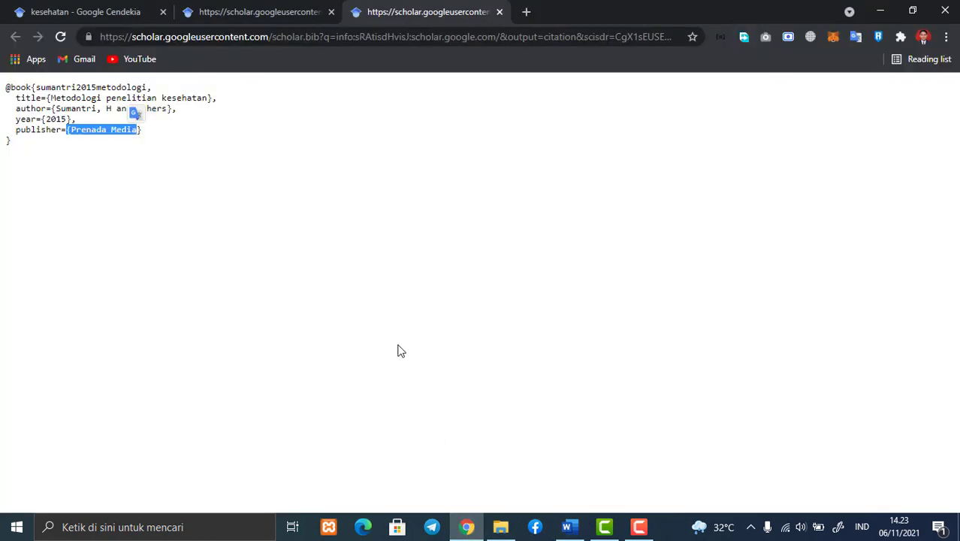
pyautogui.click(331, 12)
pyautogui.click(330, 12)
# Open the BibTeX citation of the book "Promosi kesehatan dalam lingkup kesehatan reproduksi" in a new tab and display it
pyautogui.scroll(-3, 306, 239)
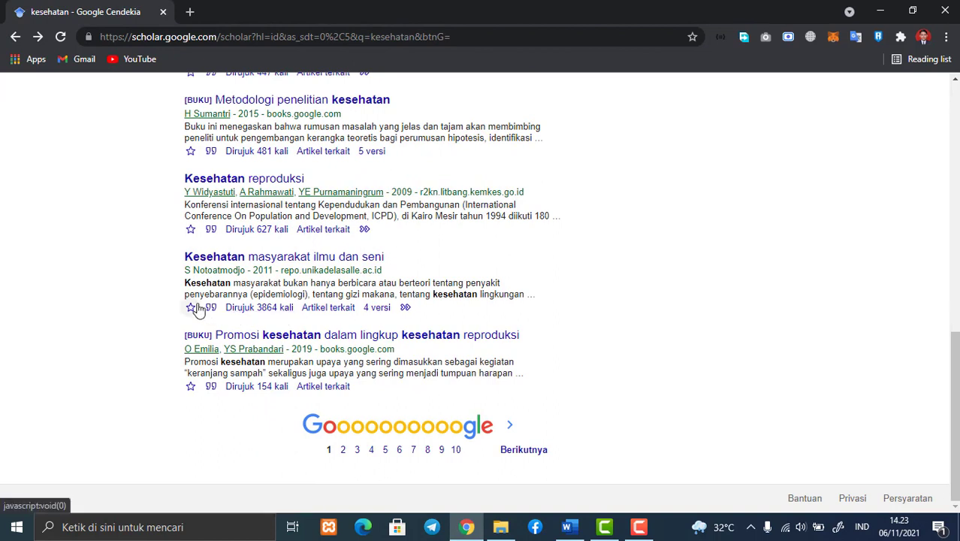
pyautogui.click(211, 388)
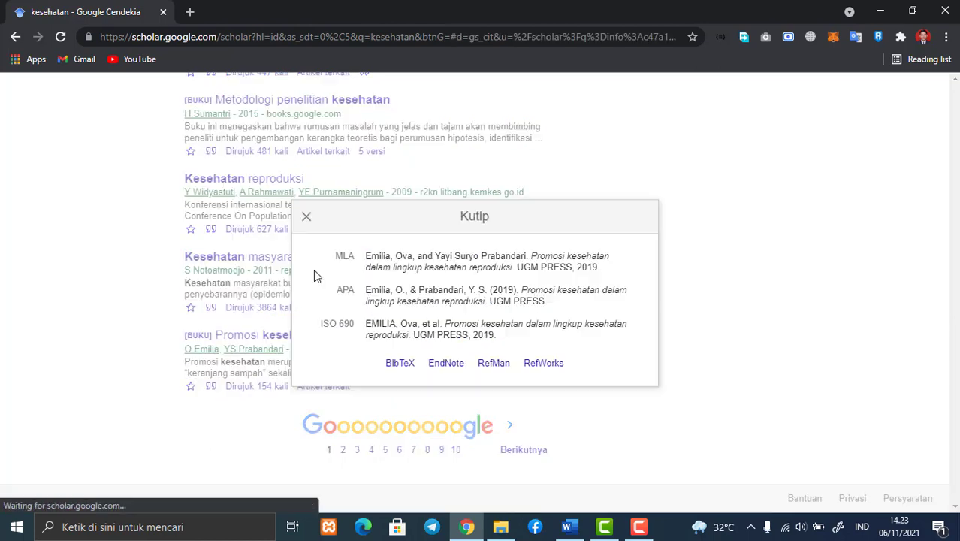
pyautogui.rightClick(409, 367)
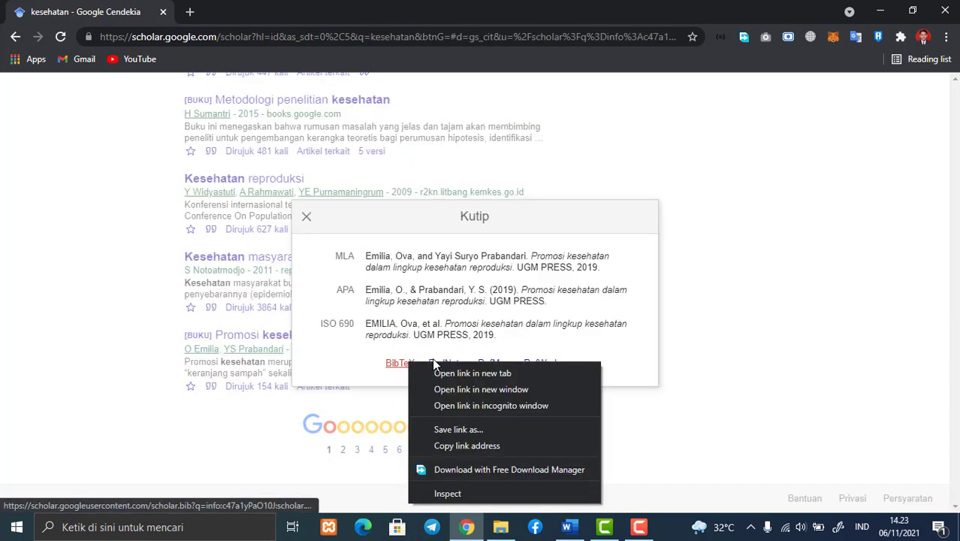
pyautogui.click(451, 372)
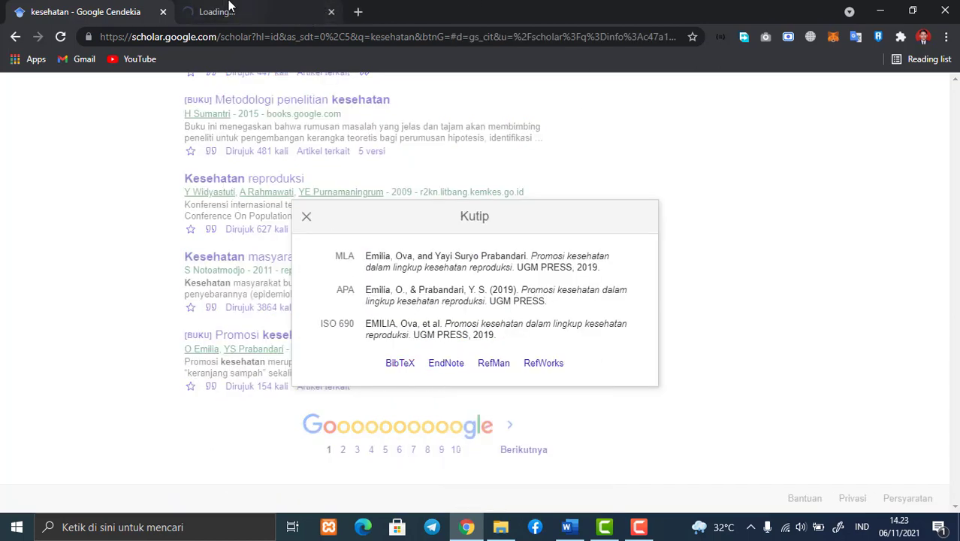
pyautogui.click(239, 9)
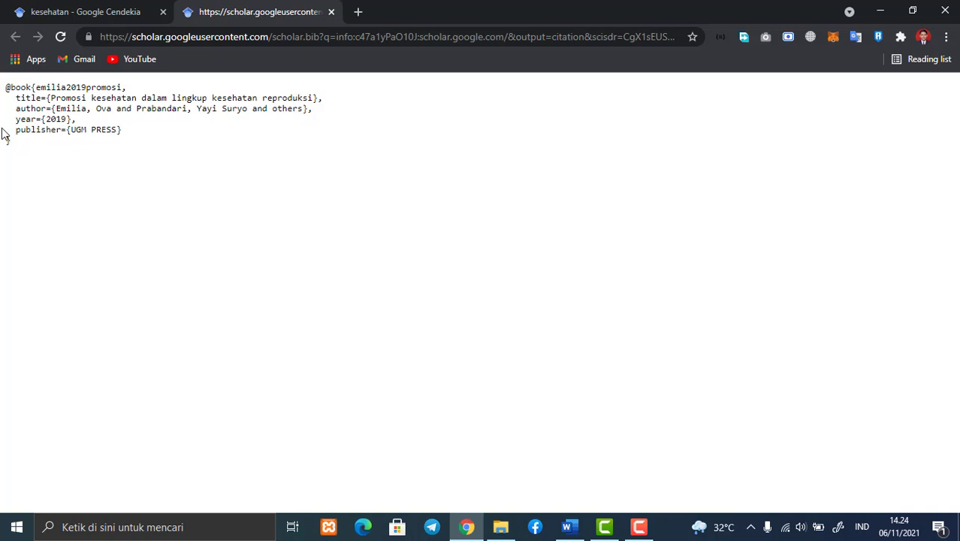
# Copy the title "Promosi kesehatan dalam lingkup kesehatan reproduksi" from the BibTeX entry into the Judul field of a new Buku source in Word
pyautogui.moveTo(51, 98); pyautogui.dragTo(316, 98)
pyautogui.hotkey('ctrl', 'c')
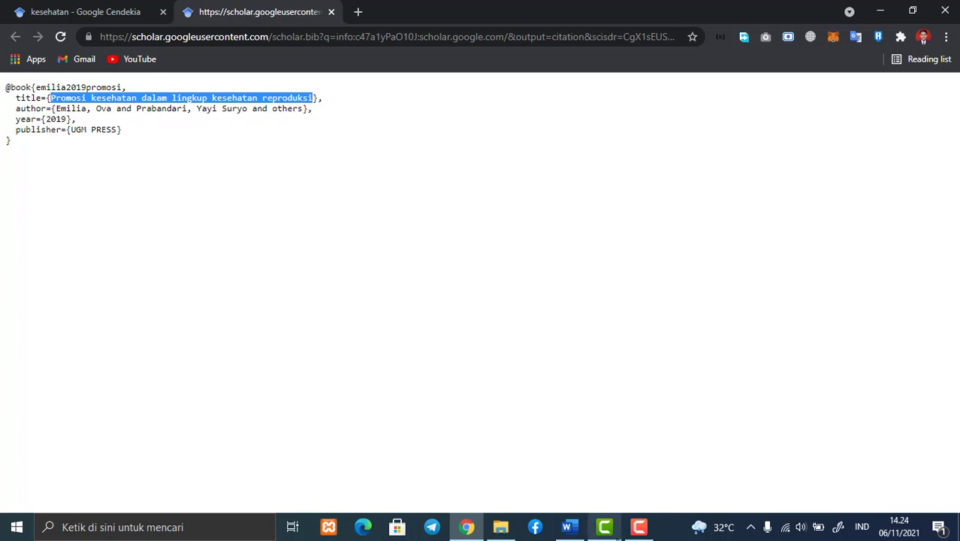
pyautogui.click(570, 527)
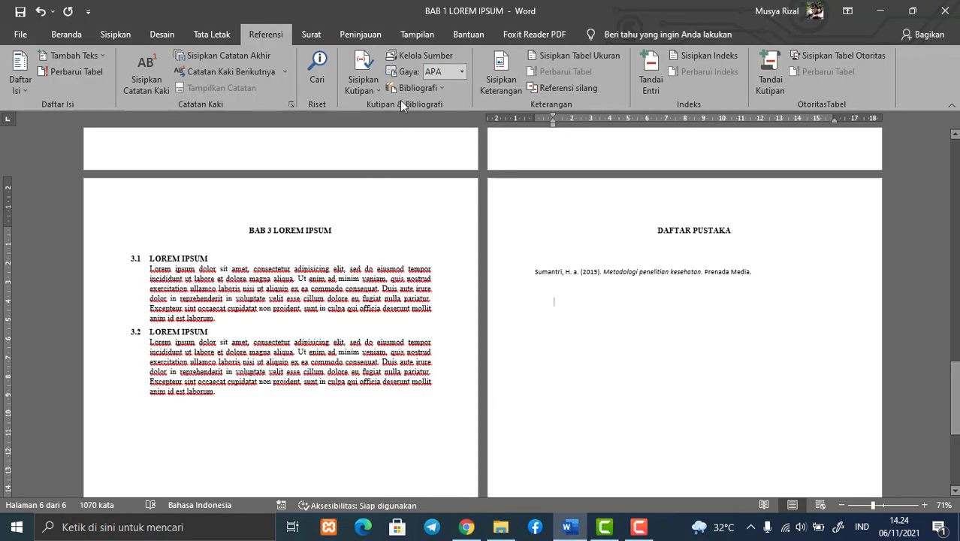
pyautogui.click(412, 59)
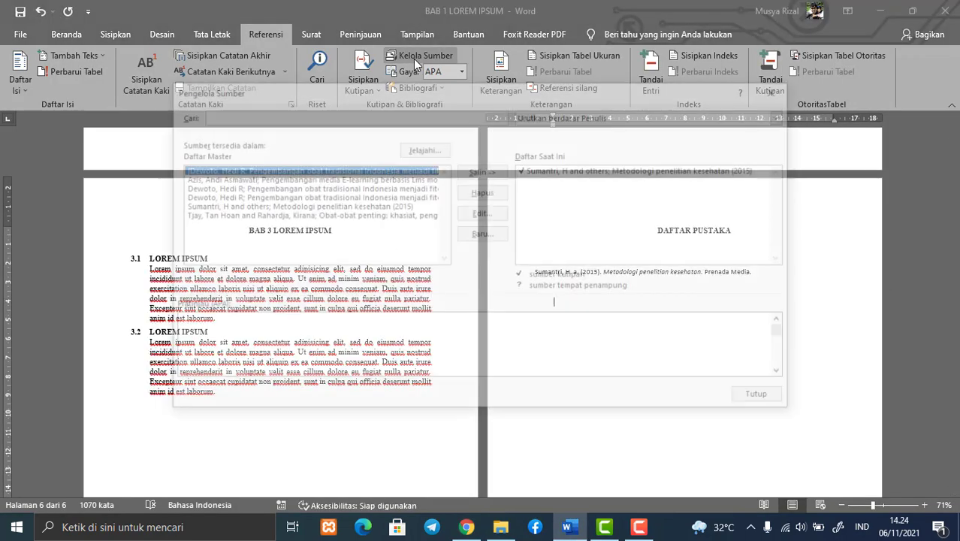
pyautogui.click(480, 235)
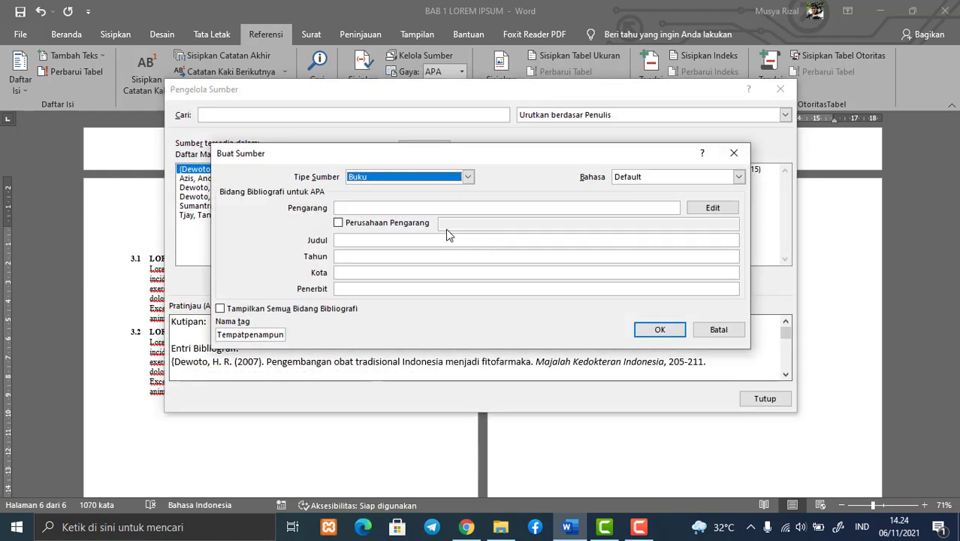
pyautogui.click(406, 236)
pyautogui.hotkey('ctrl', 'v')
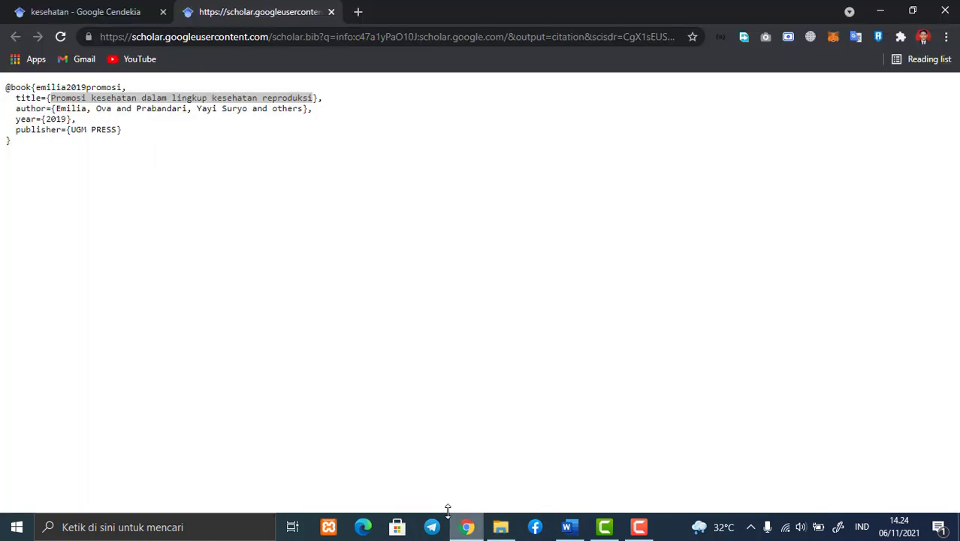
# Copy the authors from the book's BibTeX entry in Chrome into the Pengarang field in Word, and set Tahun to 2019
pyautogui.click(467, 527)
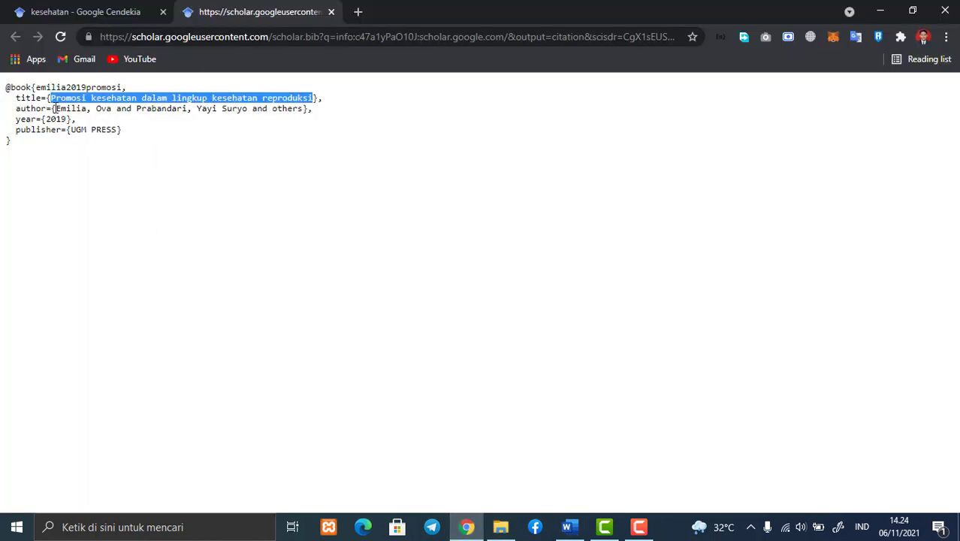
pyautogui.moveTo(54, 108); pyautogui.dragTo(302, 112)
pyautogui.hotkey('ctrl', 'c')
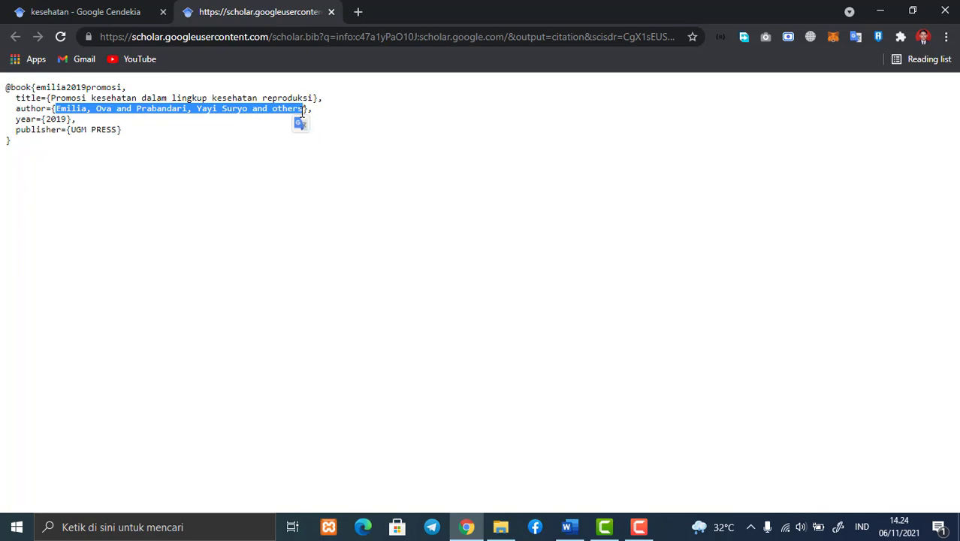
pyautogui.click(881, 10)
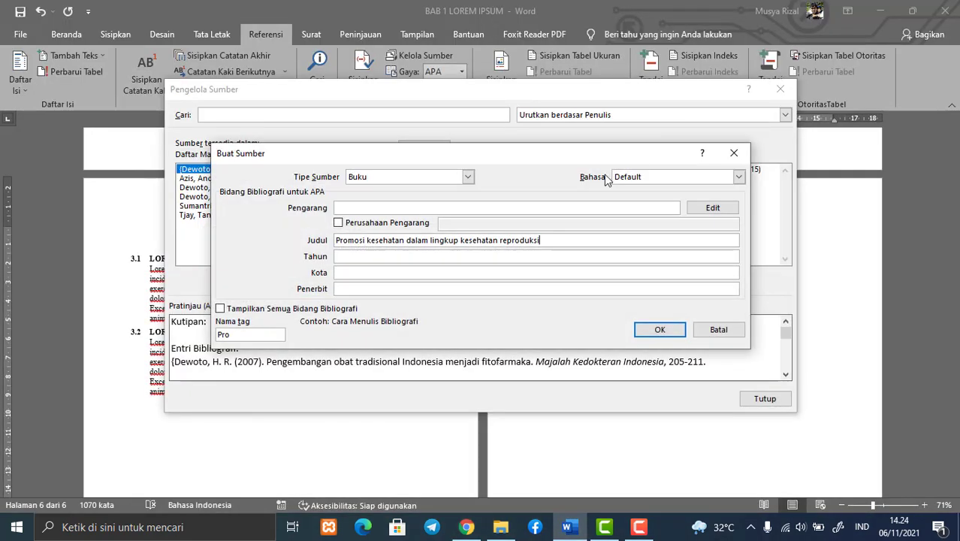
pyautogui.click(362, 207)
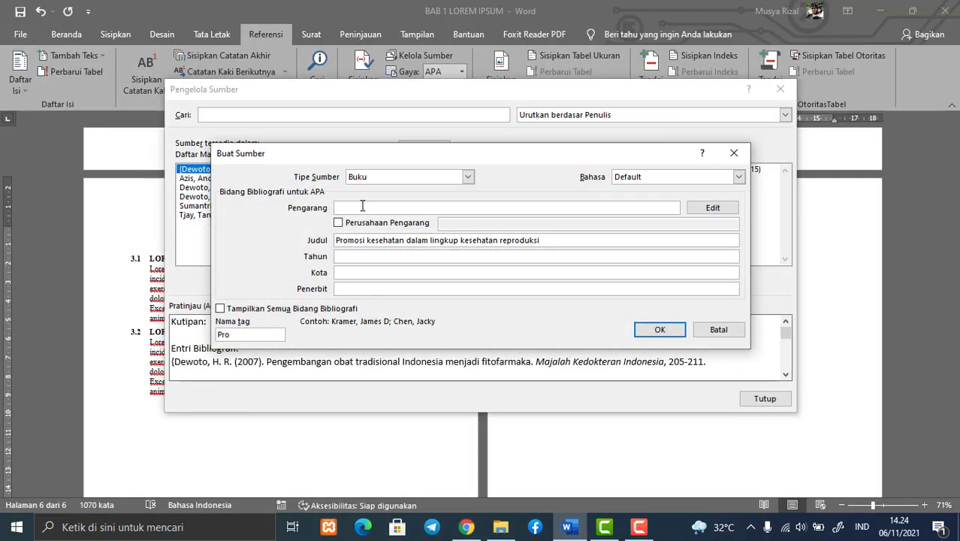
pyautogui.hotkey('ctrl', 'v')
pyautogui.click(351, 256)
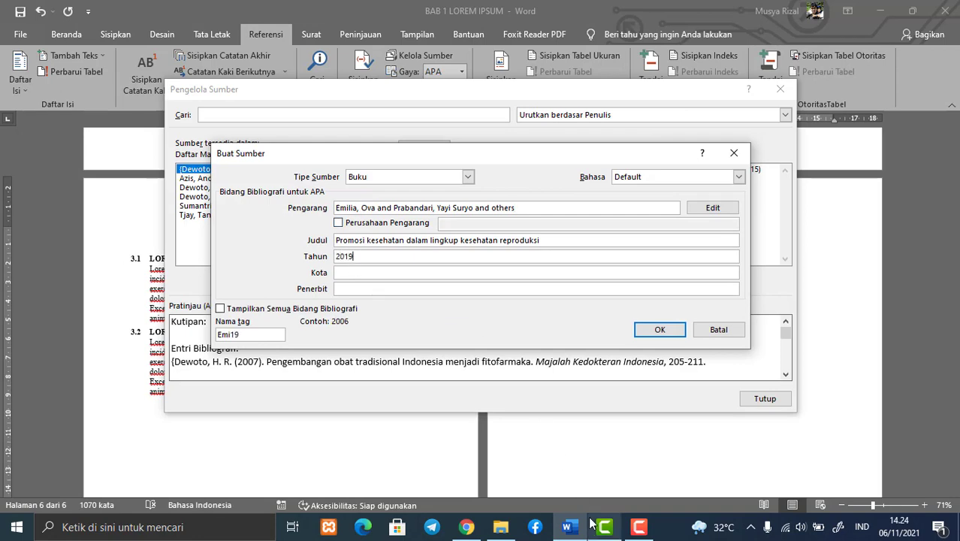
# Copy the publisher UGM PRESS from the BibTeX entry into the Penerbit field, save the source and leave the source manager
pyautogui.click(467, 527)
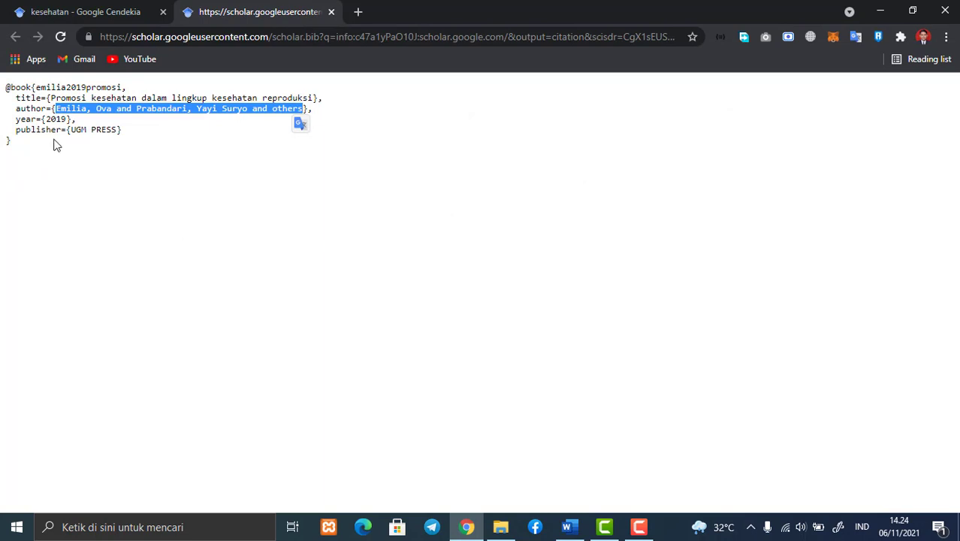
pyautogui.moveTo(72, 130); pyautogui.dragTo(116, 128)
pyautogui.hotkey('ctrl', 'c')
pyautogui.click(880, 11)
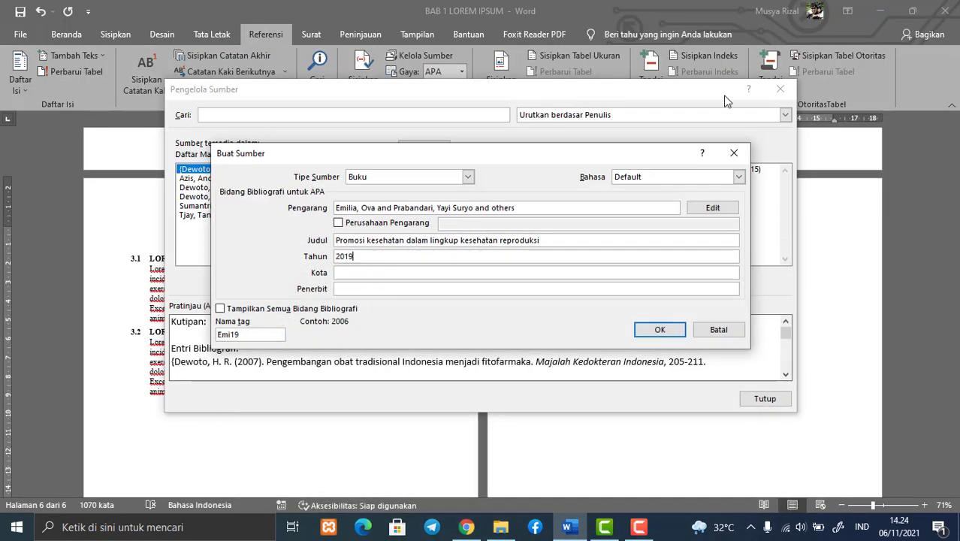
pyautogui.click(349, 289)
pyautogui.hotkey('ctrl', 'v')
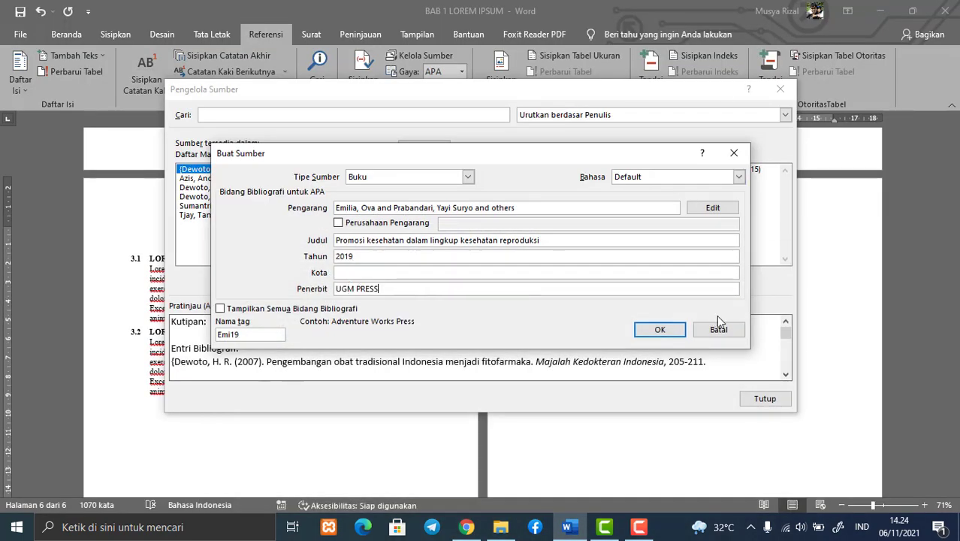
pyautogui.click(665, 331)
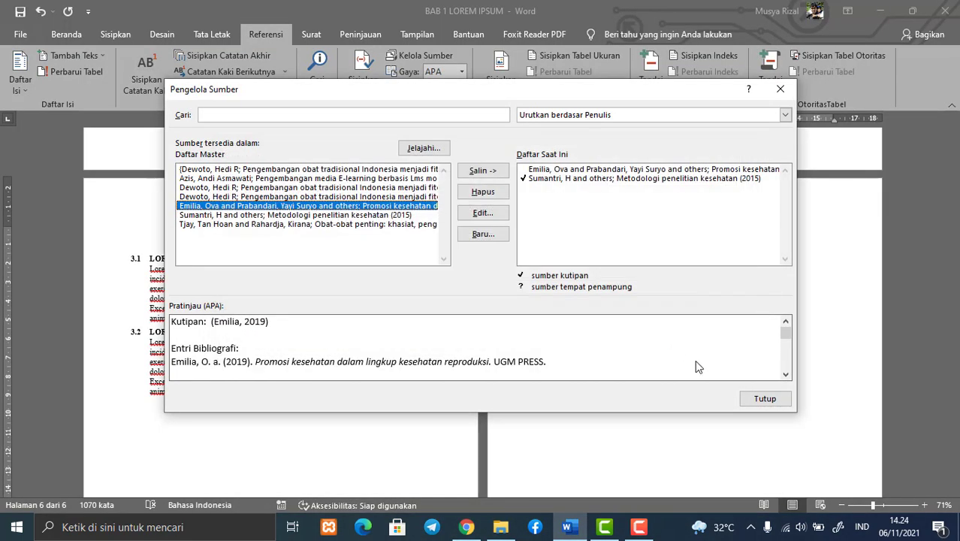
pyautogui.click(765, 399)
pyautogui.scroll(10, 589, 338)
pyautogui.scroll(4, 578, 308)
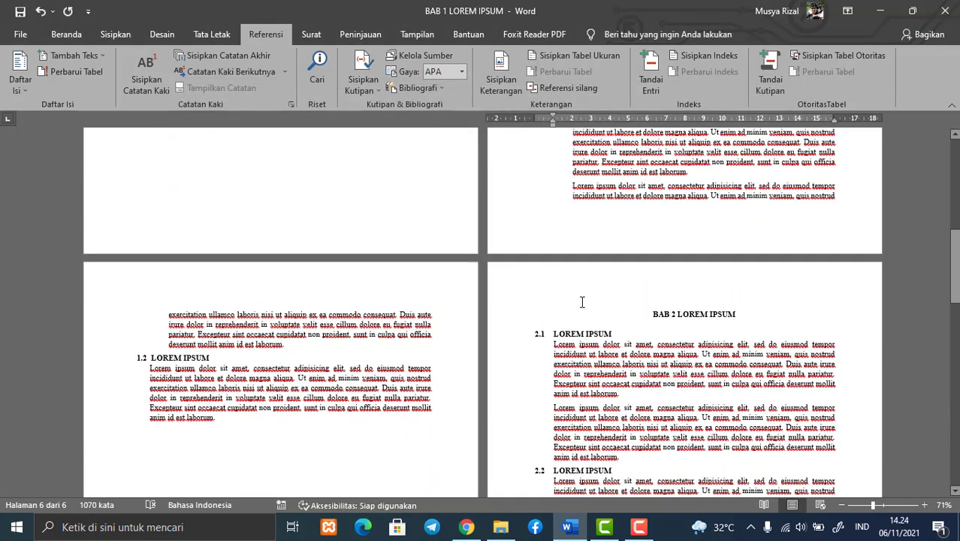
pyautogui.scroll(-2, 583, 307)
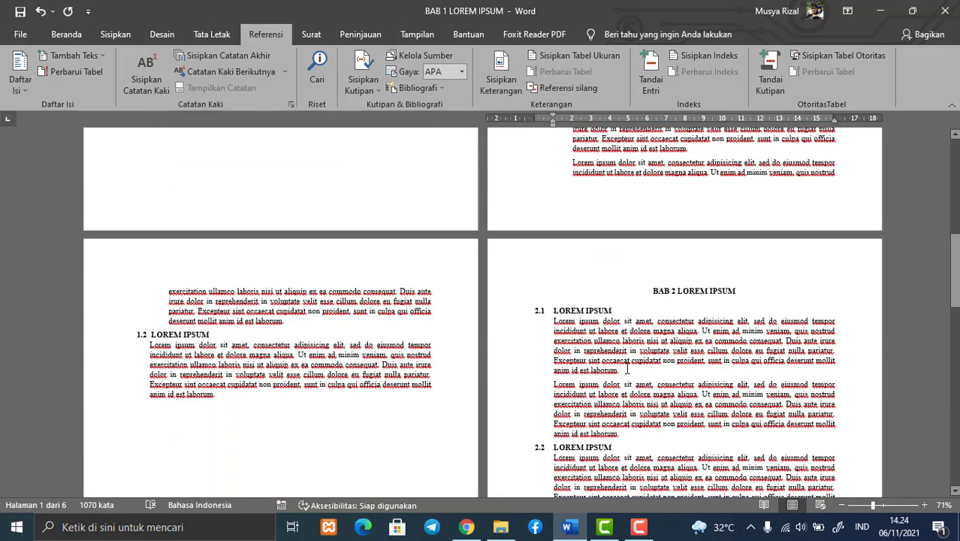
pyautogui.click(629, 369)
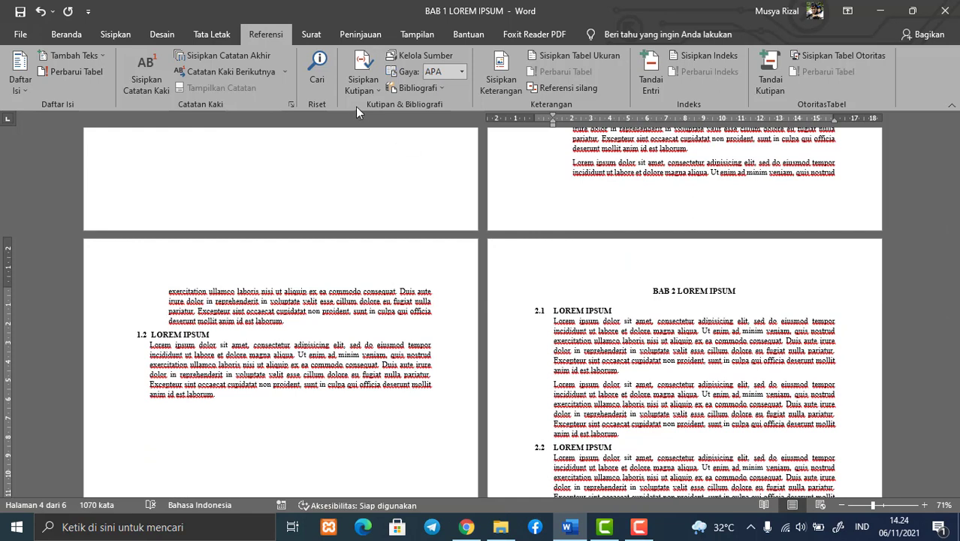
pyautogui.click(376, 87)
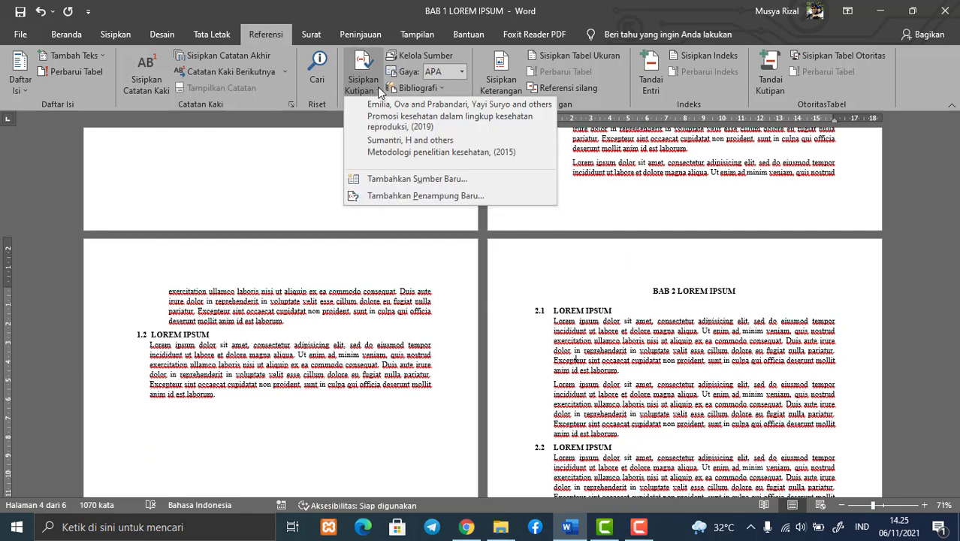
pyautogui.click(405, 122)
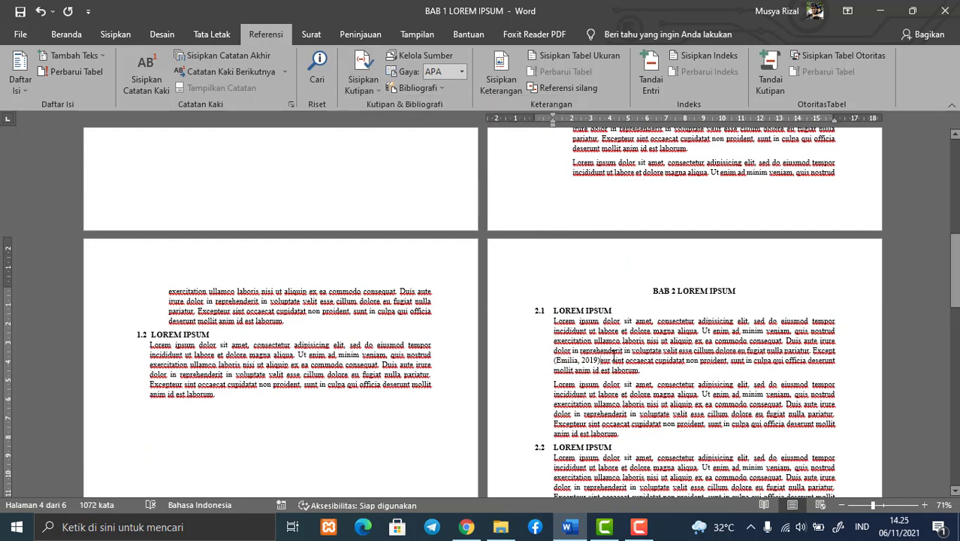
pyautogui.hotkey('ctrl', 'z')
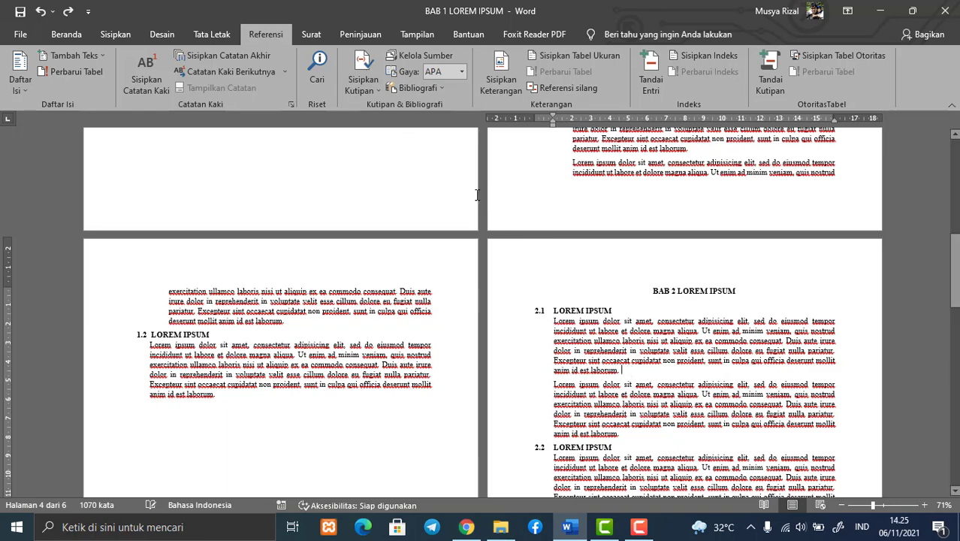
# Insert the citation of "Promosi kesehatan dalam lingkup kesehatan reproduksi" (2019) at the end of section 2.1's first paragraph
pyautogui.click(362, 87)
pyautogui.click(399, 129)
# Update the bibliography field under DAFTAR PUSTAKA to include the newly cited book, and leave the block
pyautogui.scroll(-10, 652, 384)
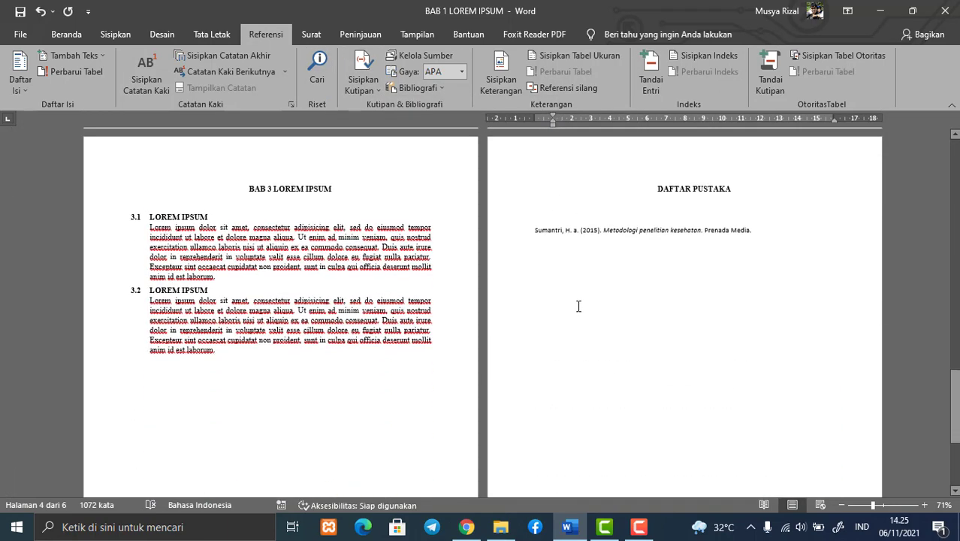
pyautogui.click(596, 238)
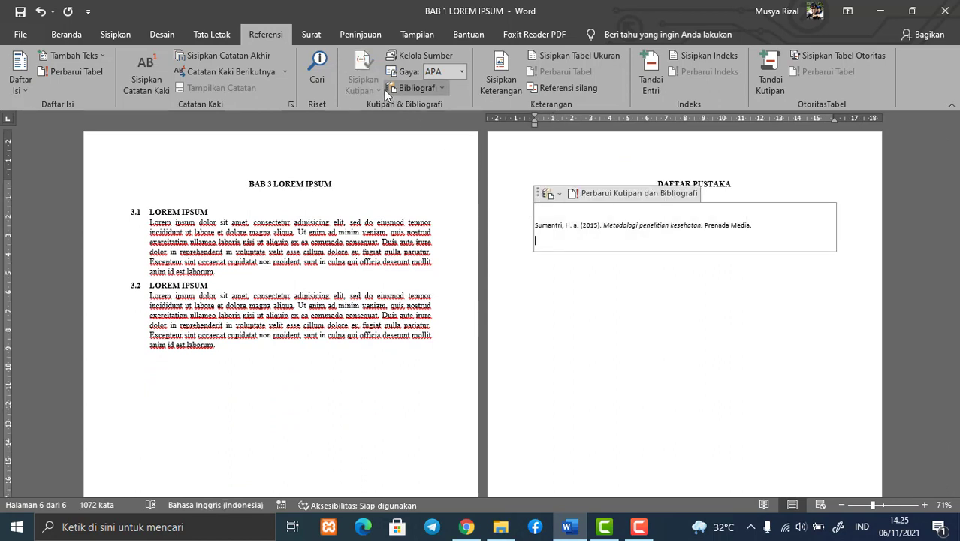
pyautogui.click(418, 88)
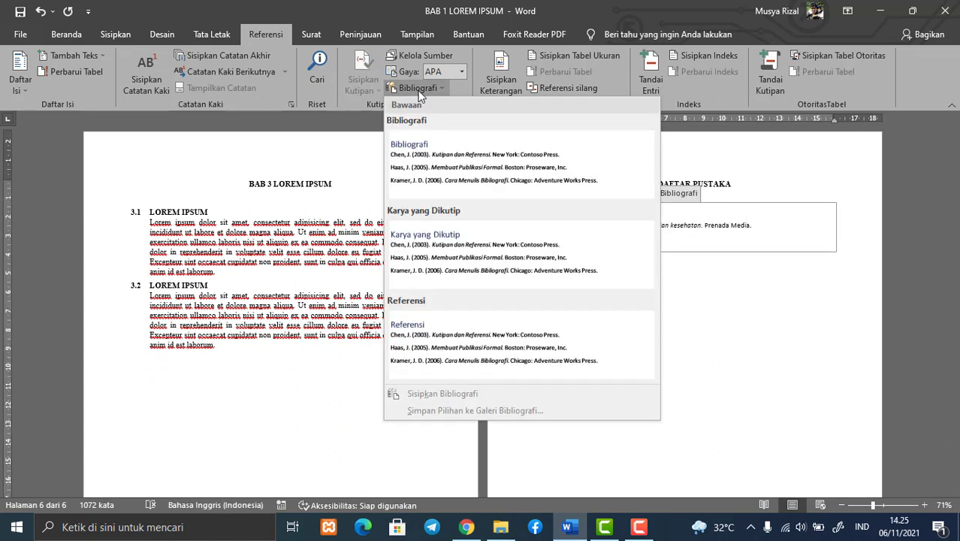
pyautogui.click(715, 225)
pyautogui.rightClick(602, 223)
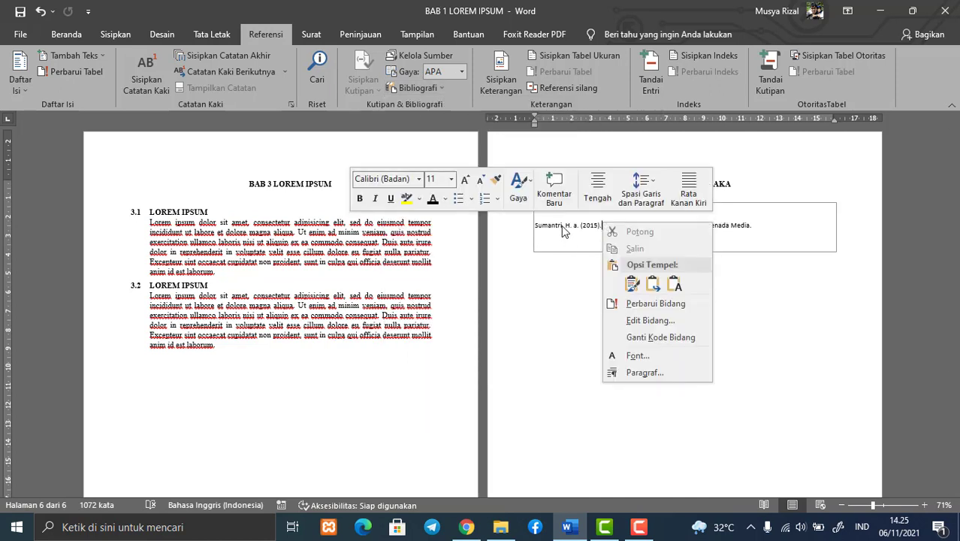
pyautogui.click(637, 302)
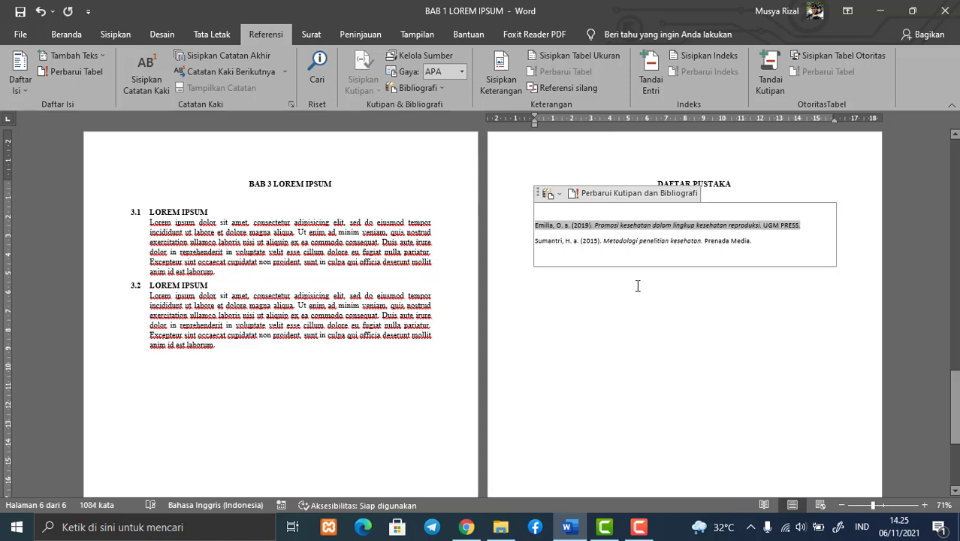
pyautogui.doubleClick(637, 283)
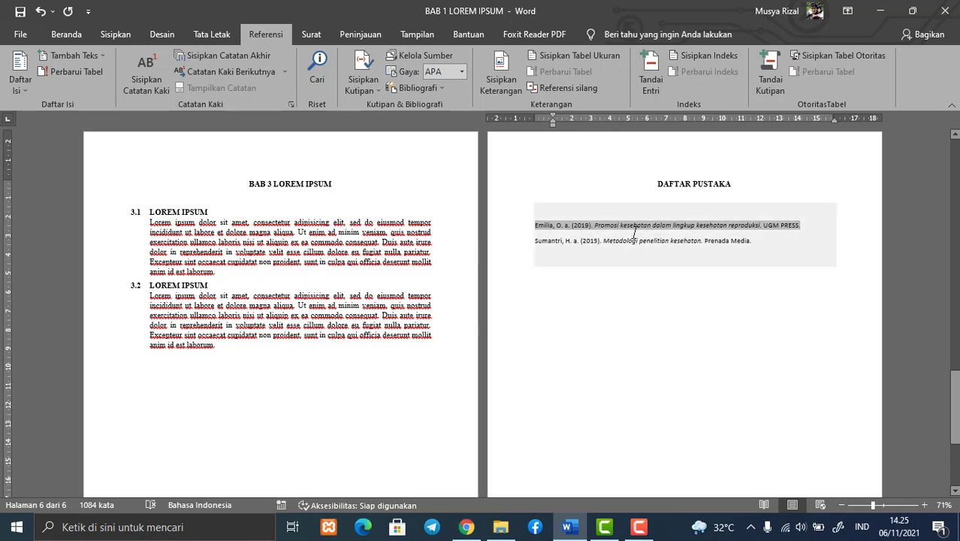
# Examine the entries under DAFTAR PUSTAKA and compare them with the citation in section 2.1 of BAB 2
pyautogui.moveTo(536, 225); pyautogui.dragTo(779, 248)
pyautogui.click(742, 300)
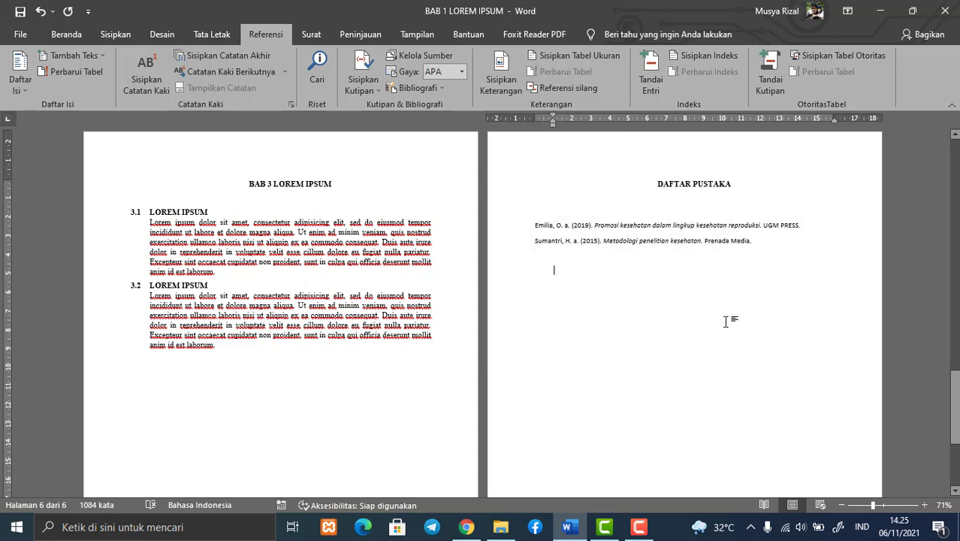
pyautogui.scroll(3, 535, 376)
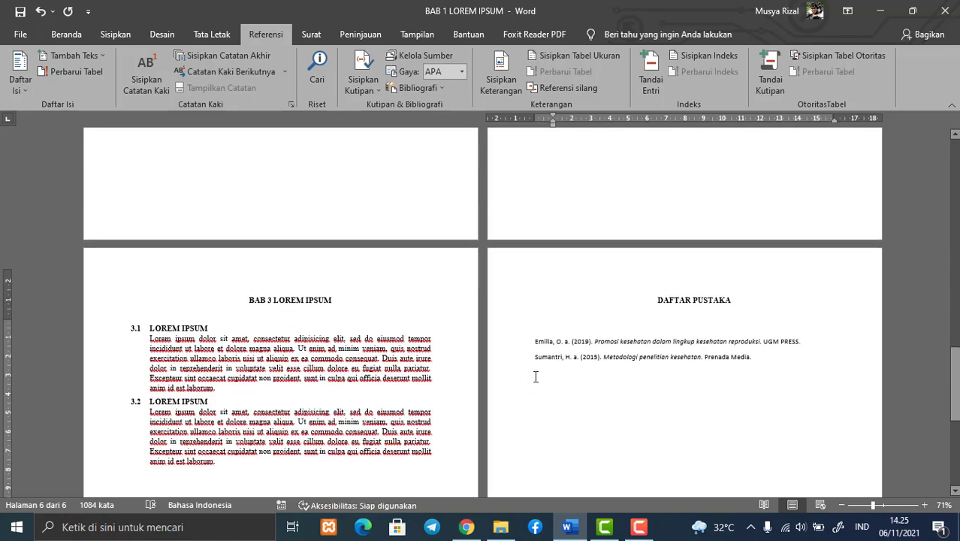
pyautogui.scroll(15, 535, 376)
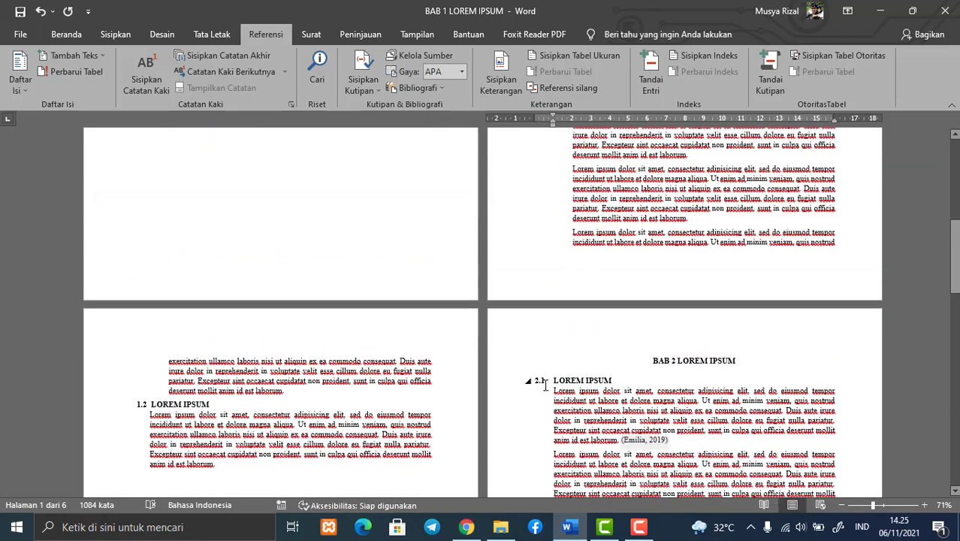
pyautogui.scroll(-18, 548, 375)
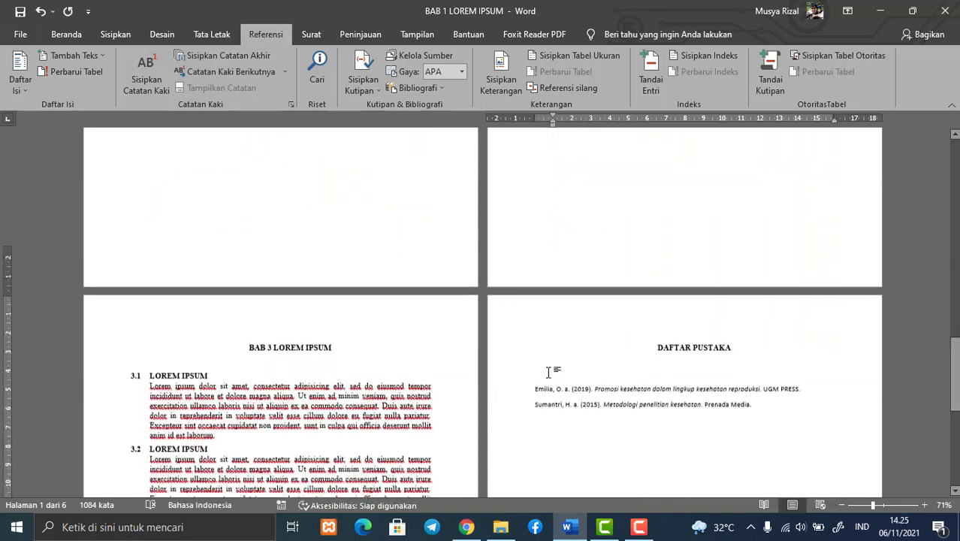
pyautogui.scroll(5, 556, 360)
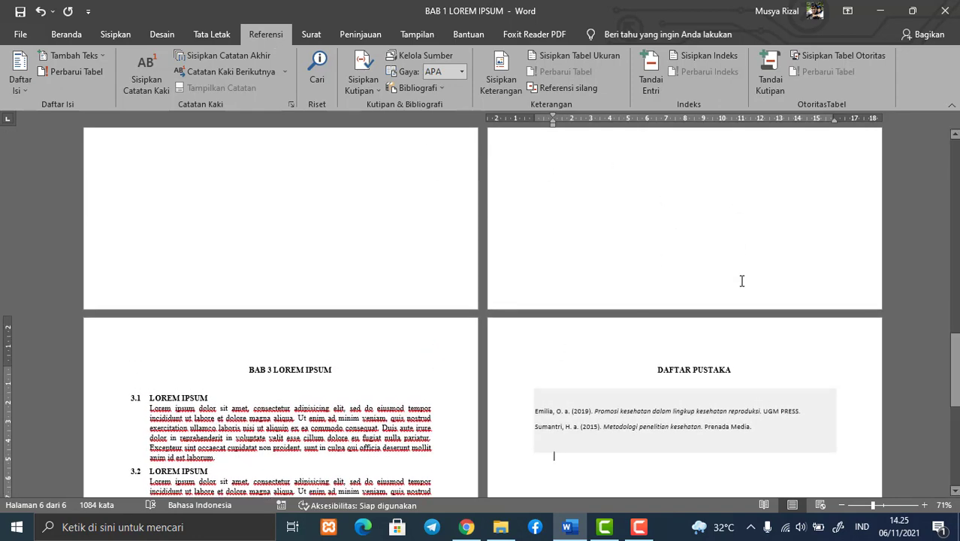
pyautogui.scroll(-4, 710, 395)
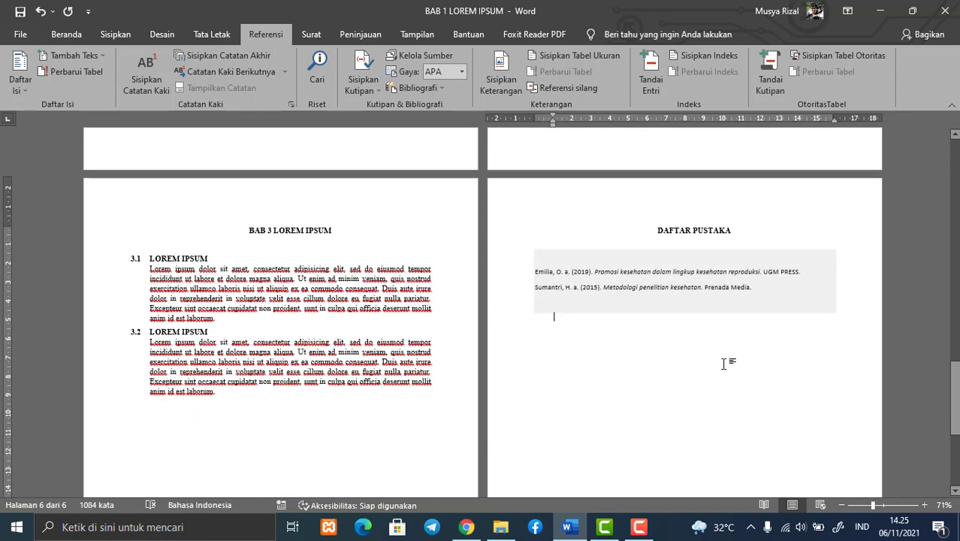